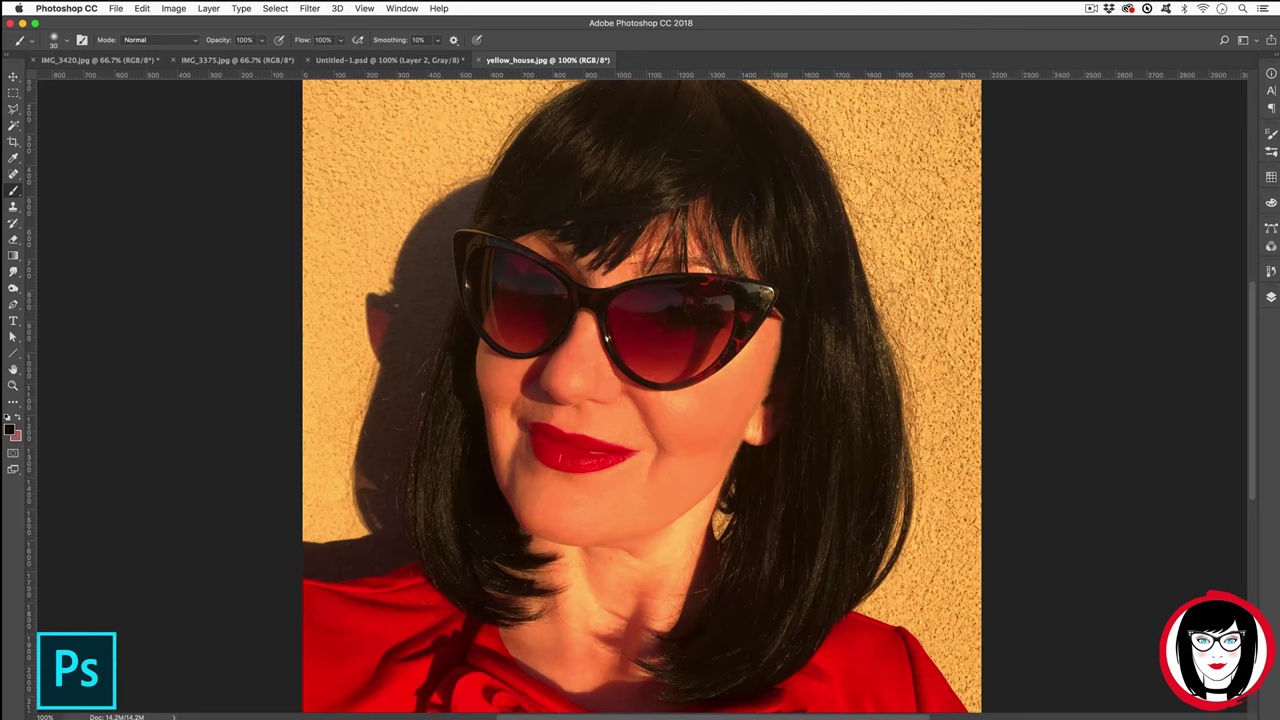
Step: Make the lily photo IMG_3375.jpg the active document
key("ctrl+shift+Tab")
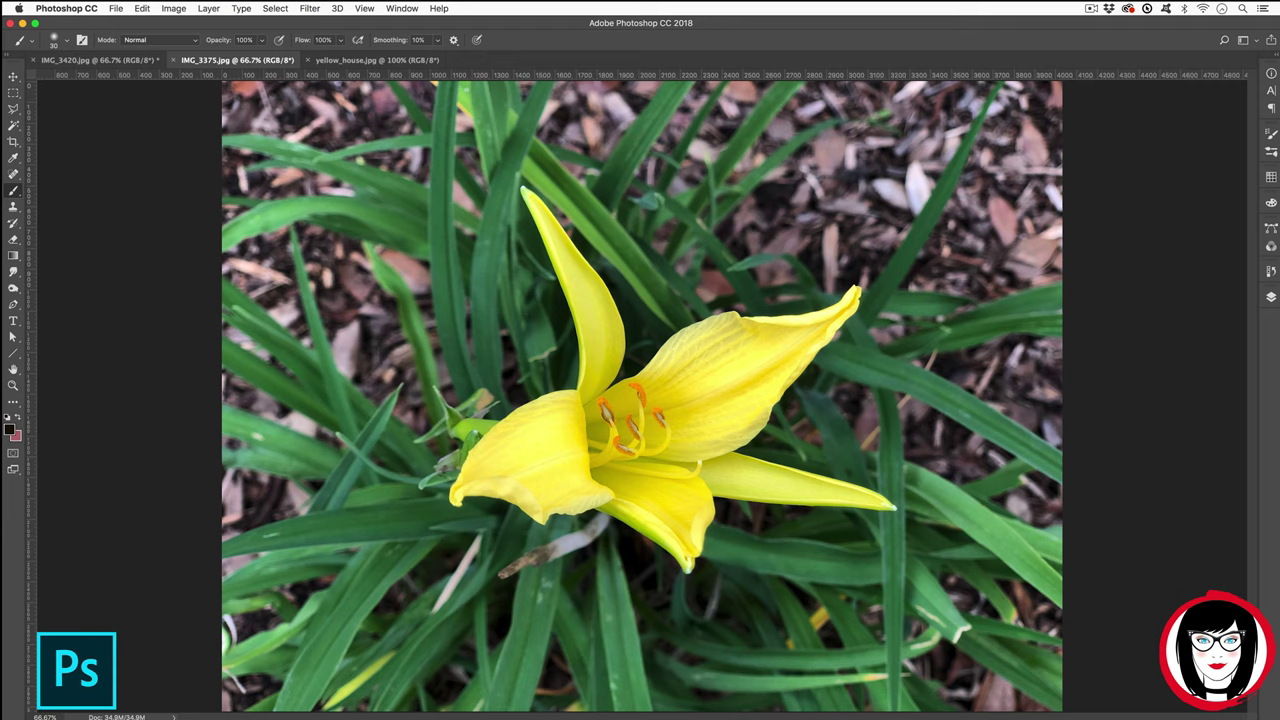
Step: Convert IMG_3375.jpg to Grayscale through Image > Mode > Grayscale
left_click(173, 8)
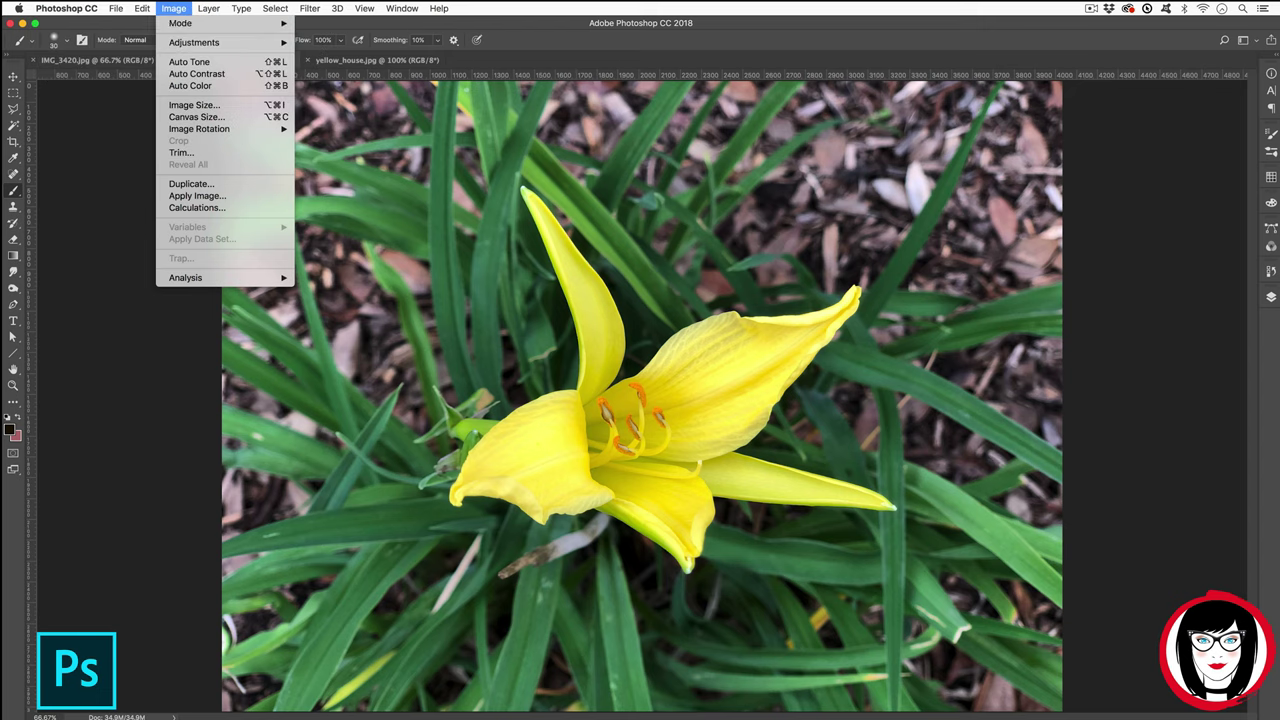
mouse_move(200, 23)
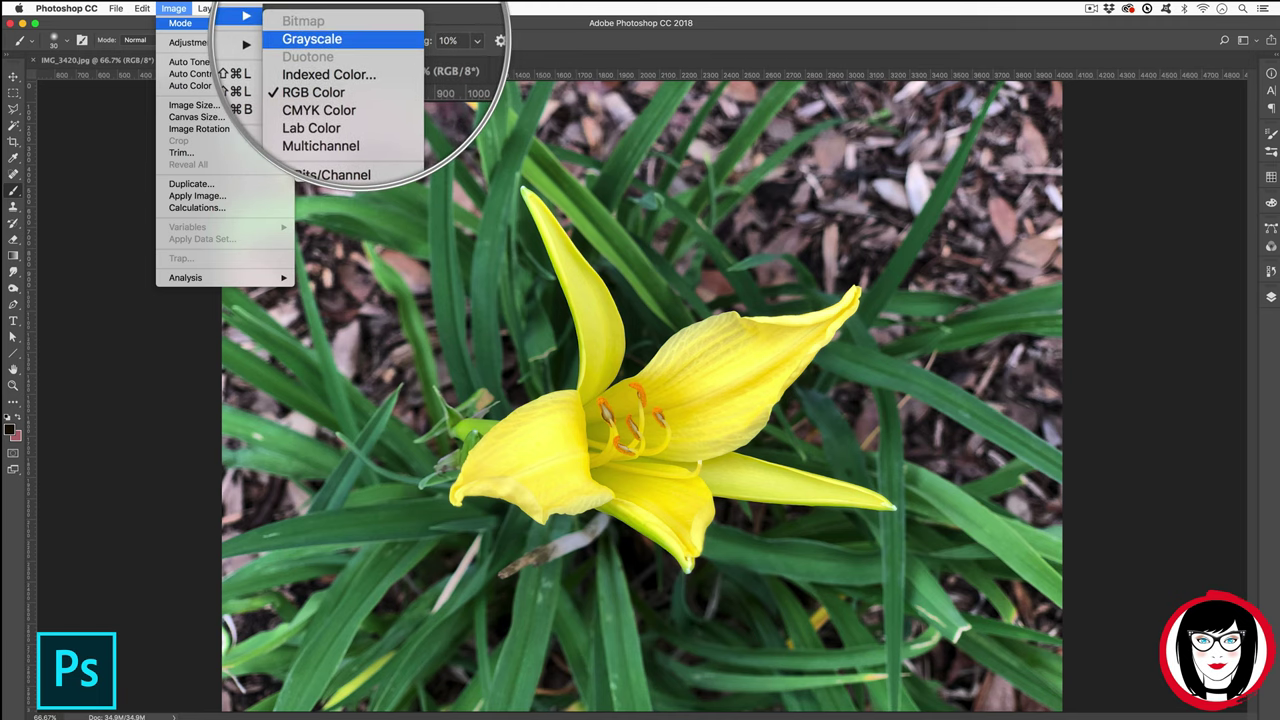
left_click(320, 35)
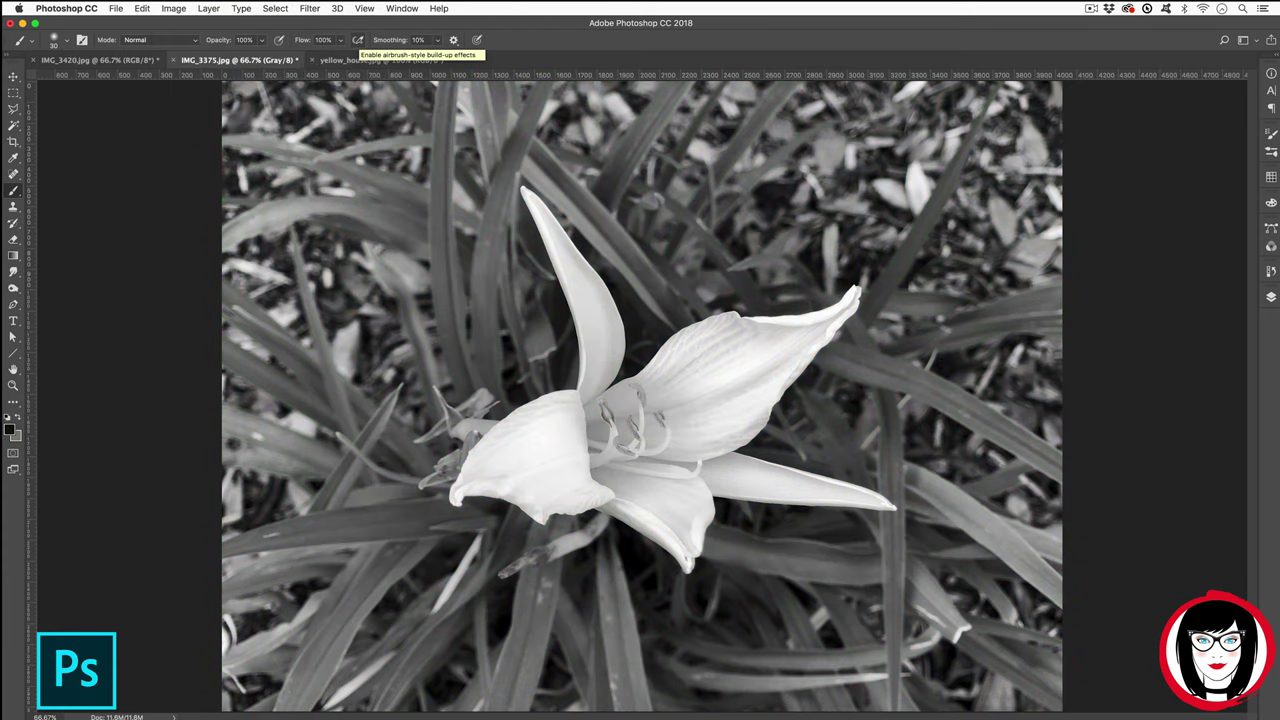
Step: Select the Eyedropper Tool and show the Info panel for tone readouts
key("i")
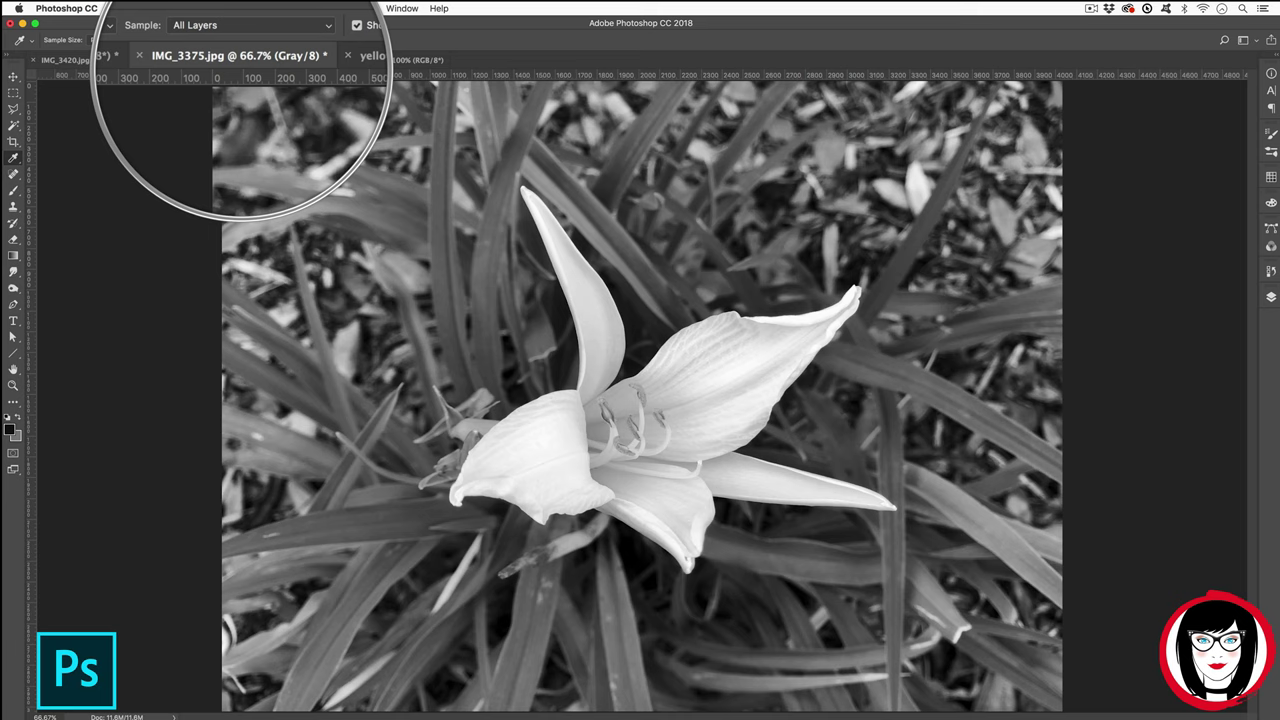
left_click(1270, 73)
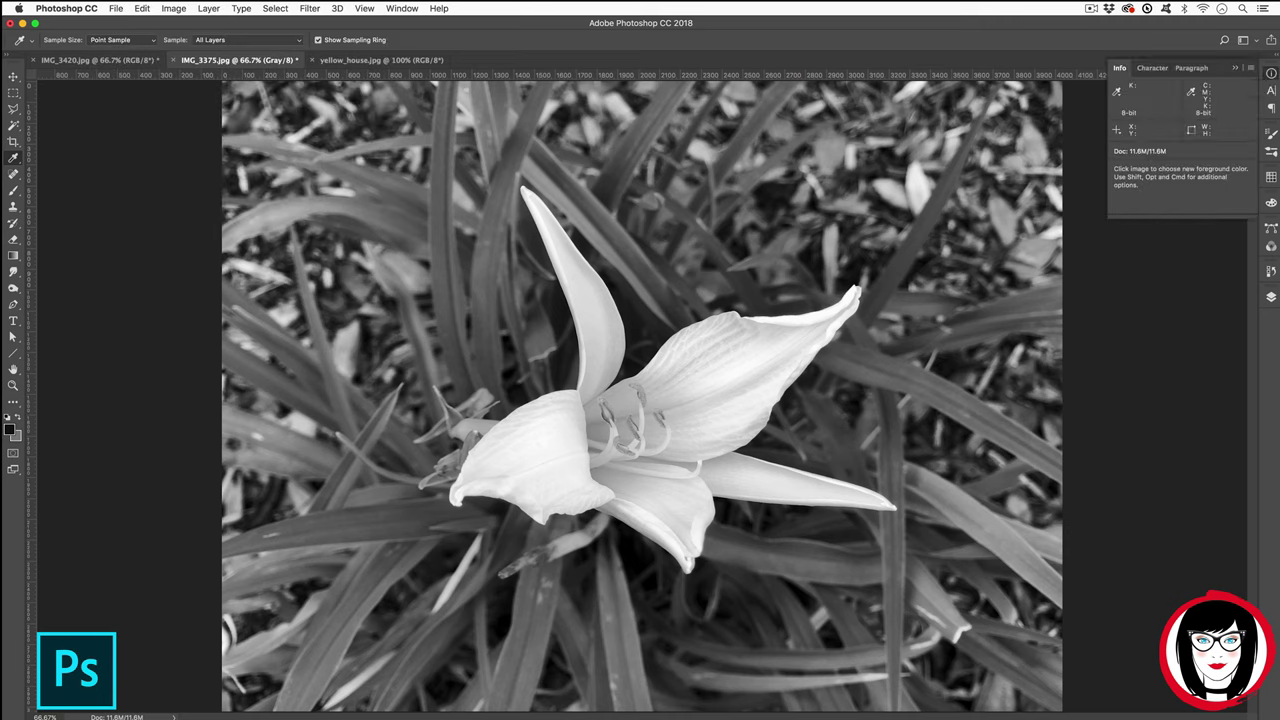
left_click(402, 8)
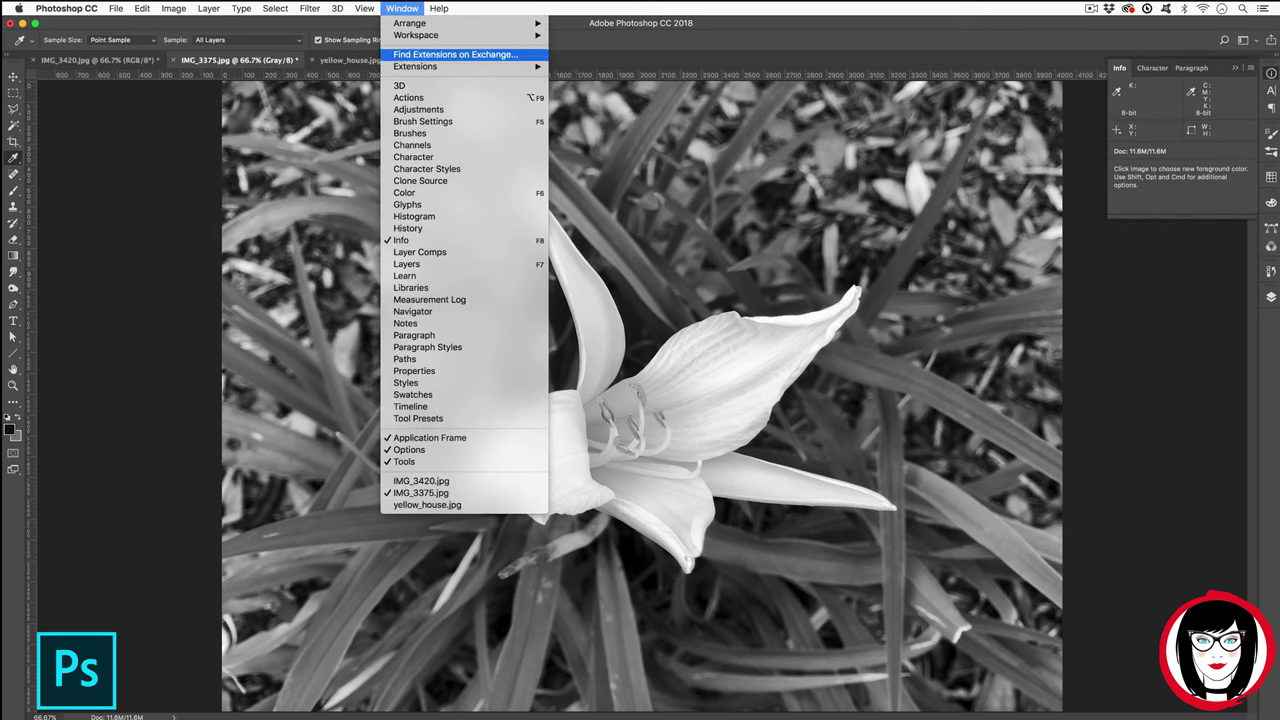
key("Escape")
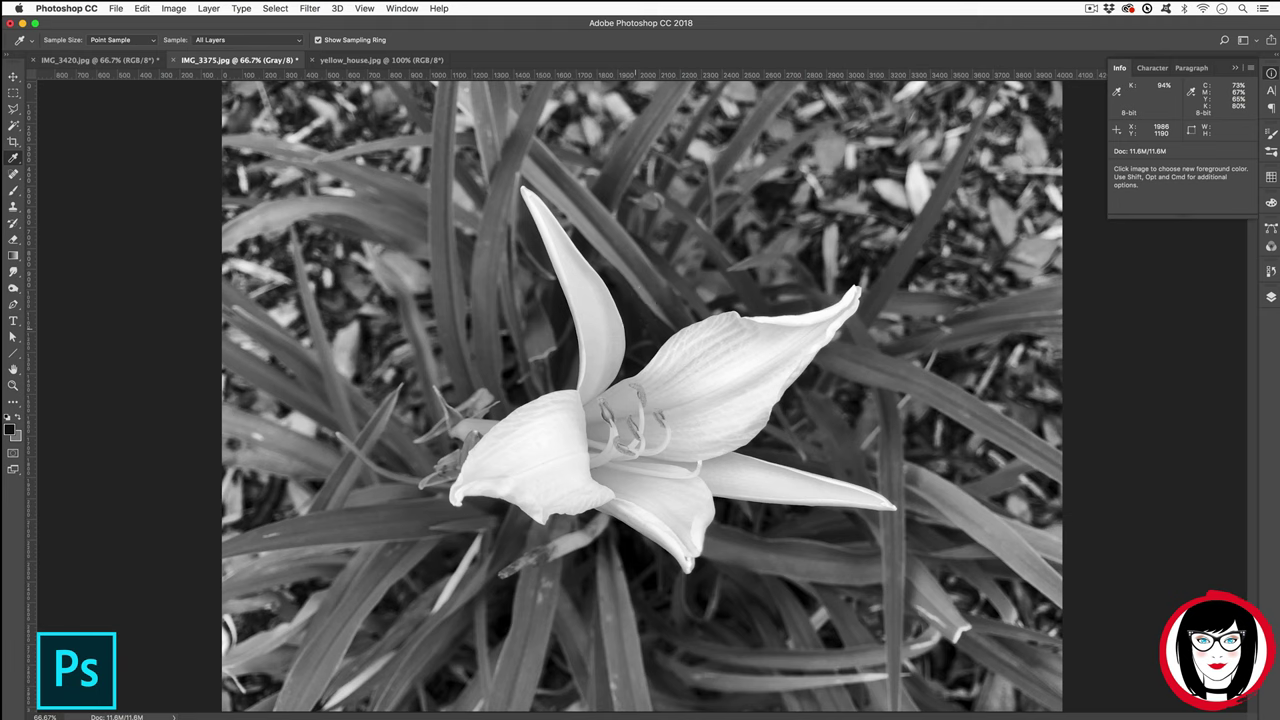
left_click(637, 329)
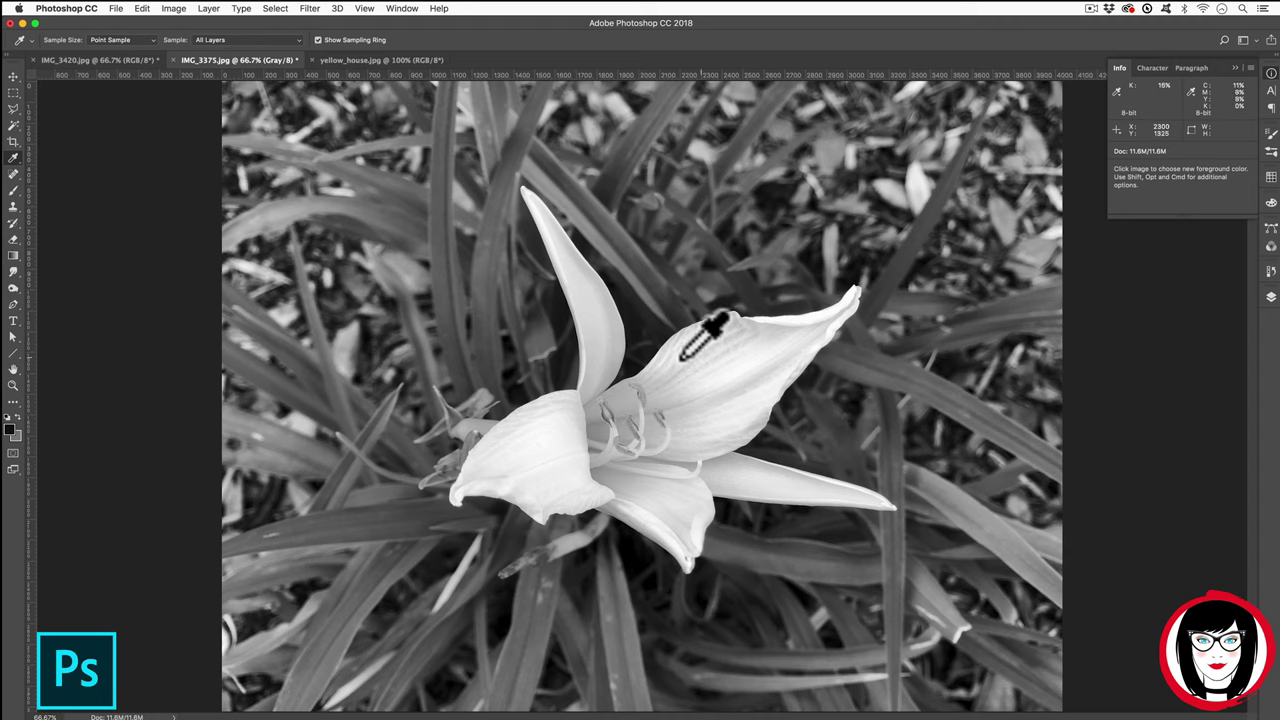
scroll(682, 358, "up", 5)
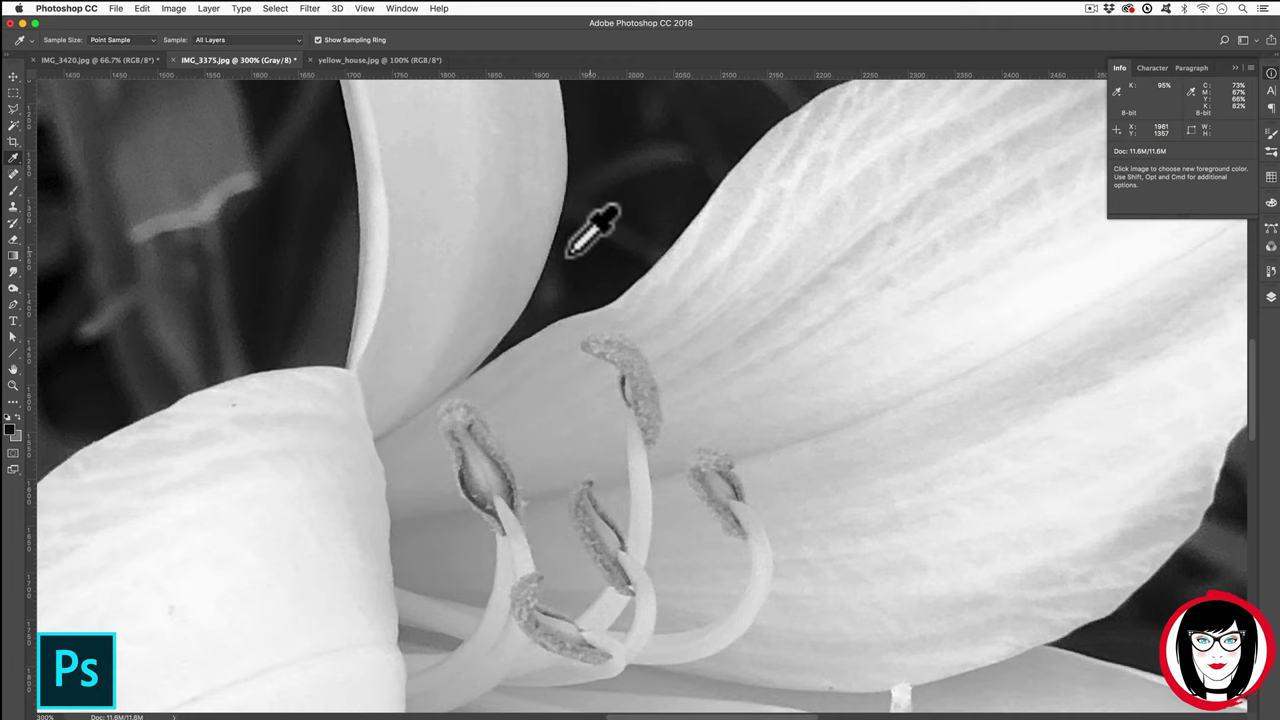
scroll(593, 232, "down", 2)
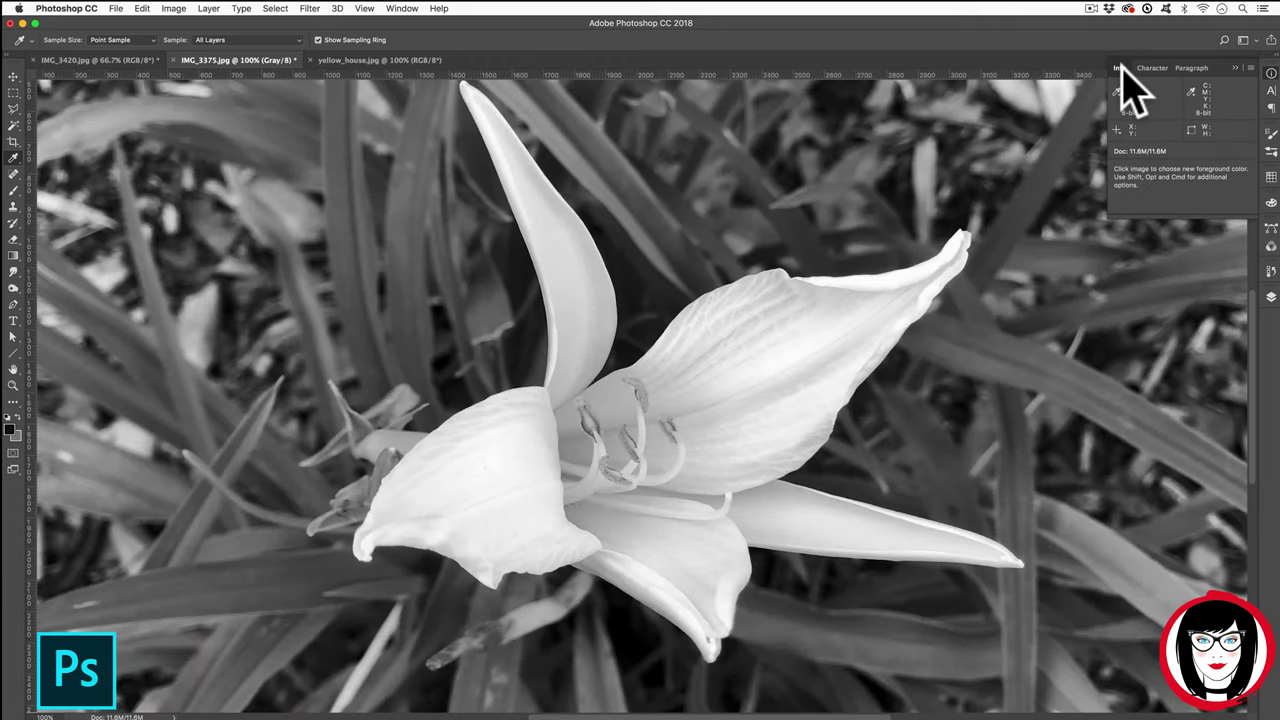
left_click(1271, 73)
key("super+minus")
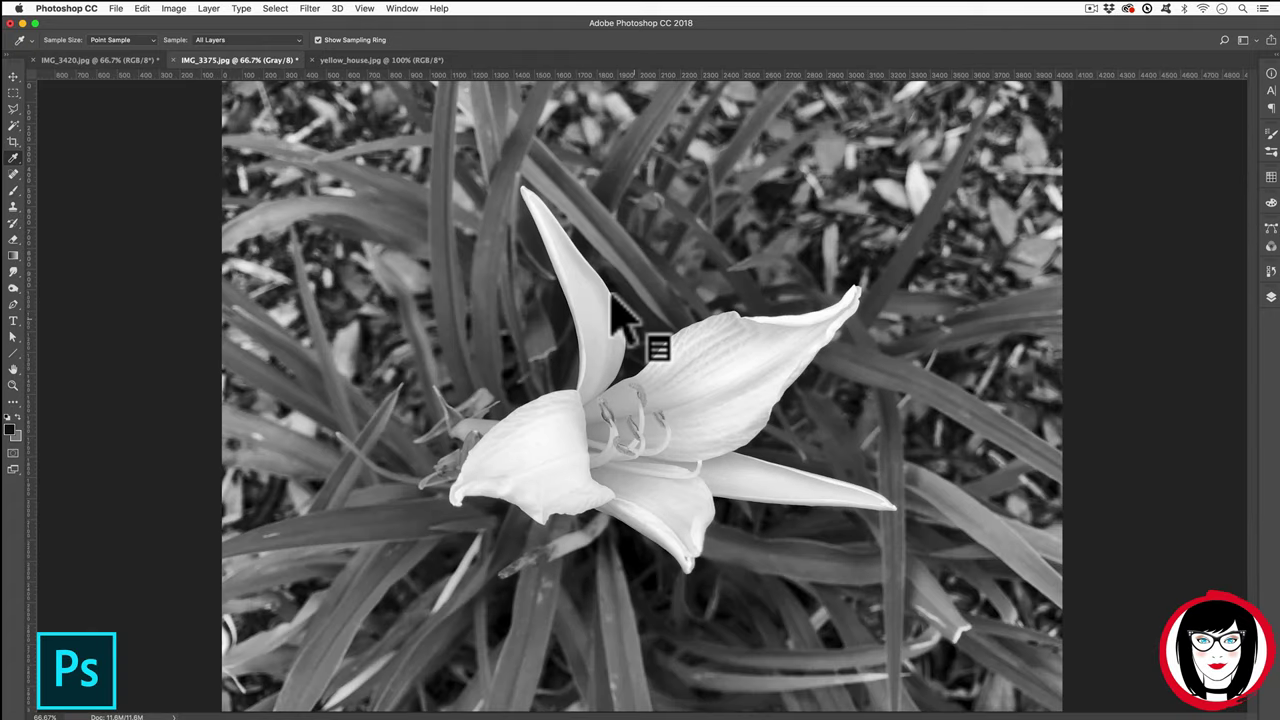
left_click(614, 300)
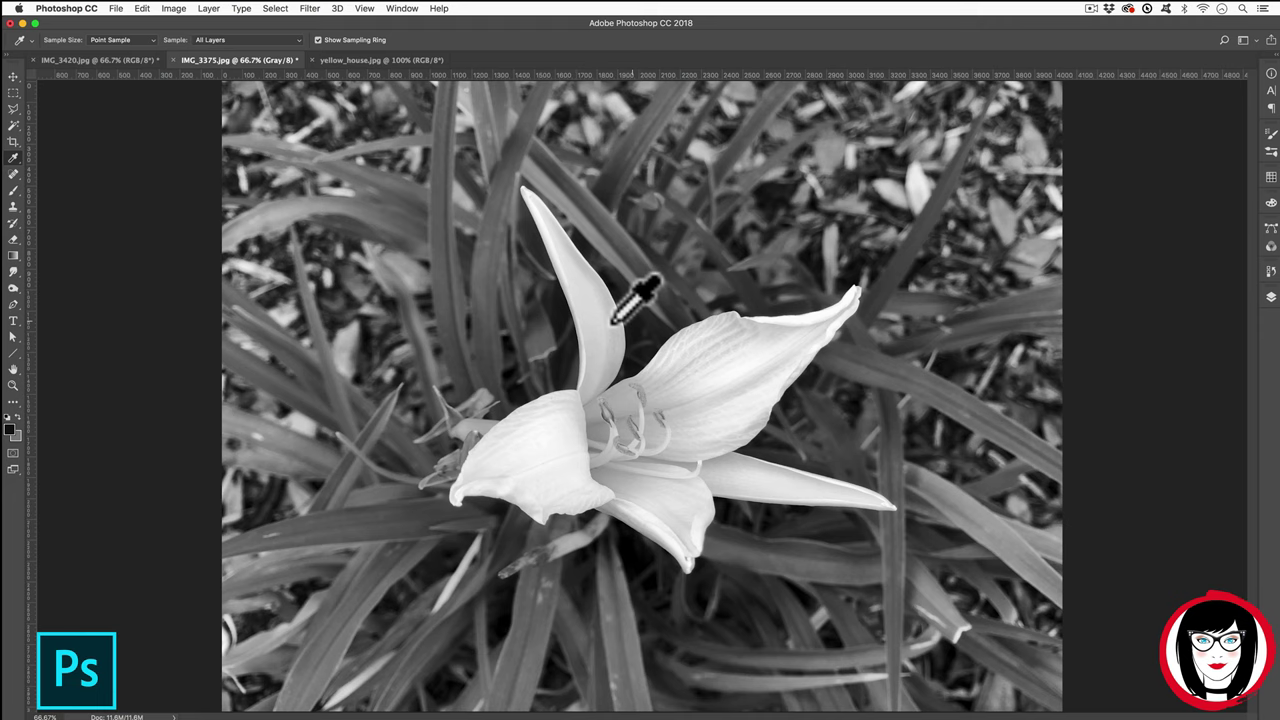
Step: Open Levels on the grayscale lily, move the dialog aside, and raise the black input to 33
key("ctrl+l")
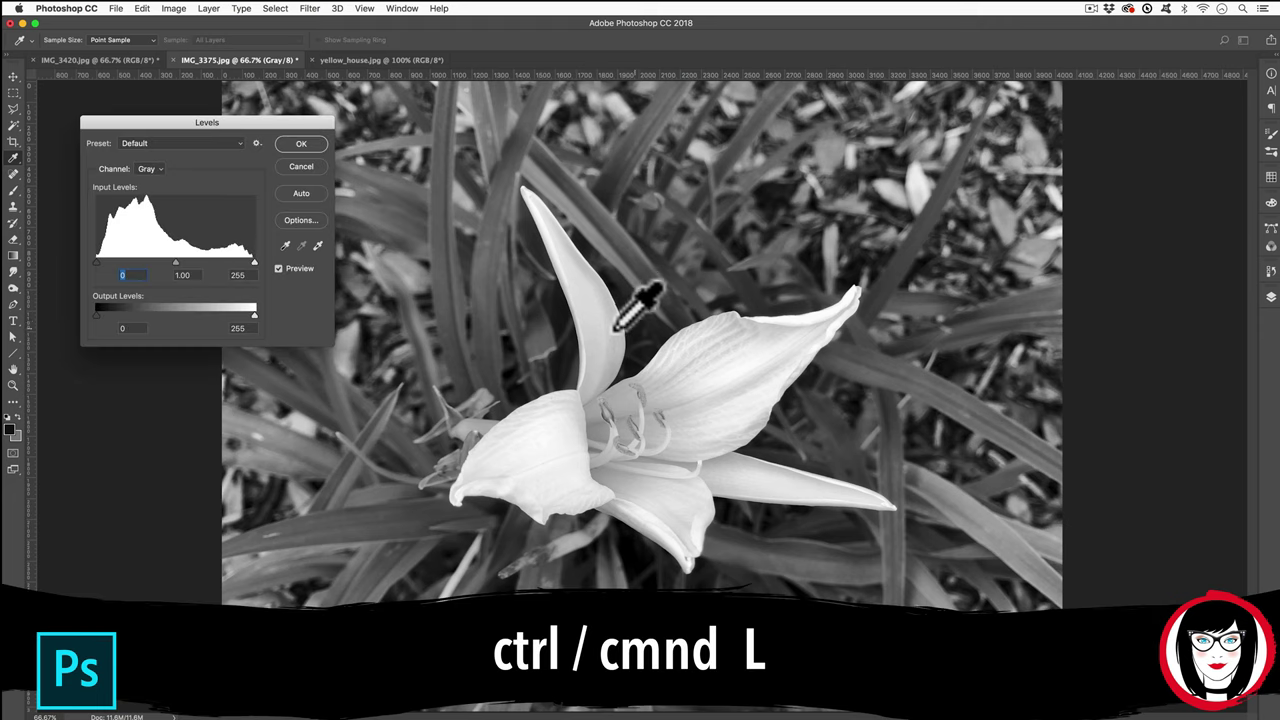
left_click_drag(260, 120, 300, 112)
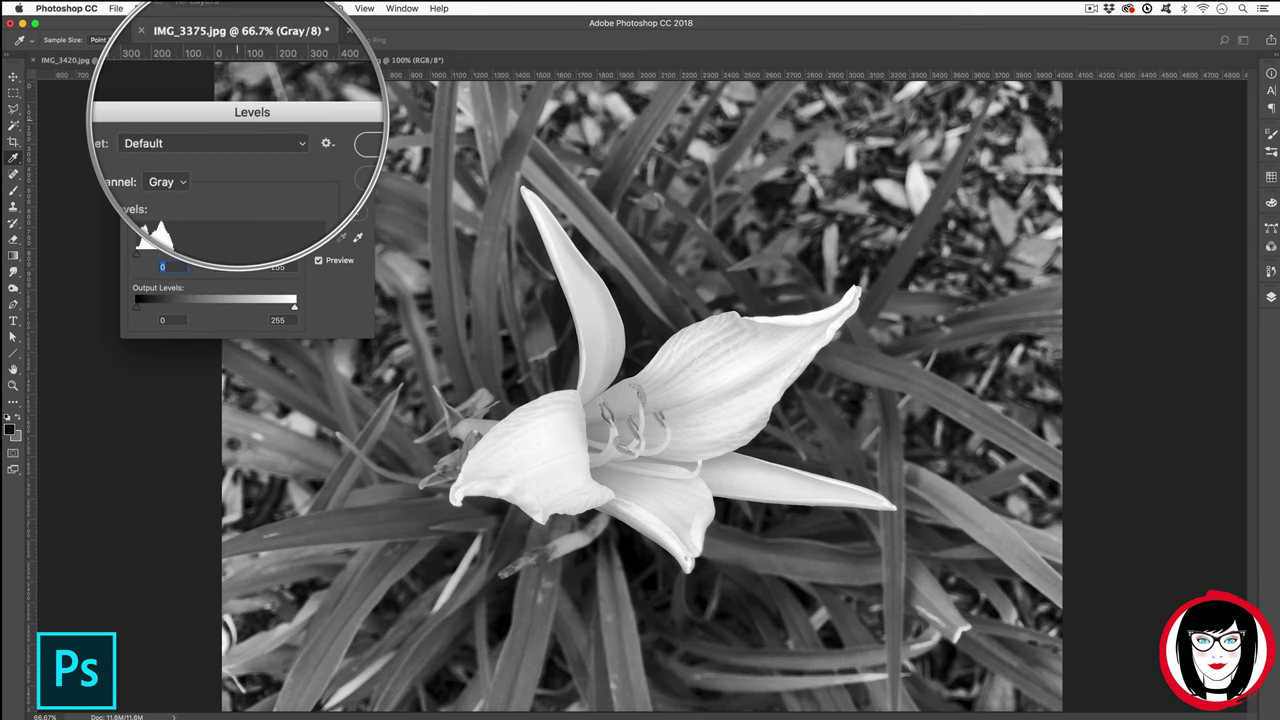
left_click_drag(247, 114, 205, 104)
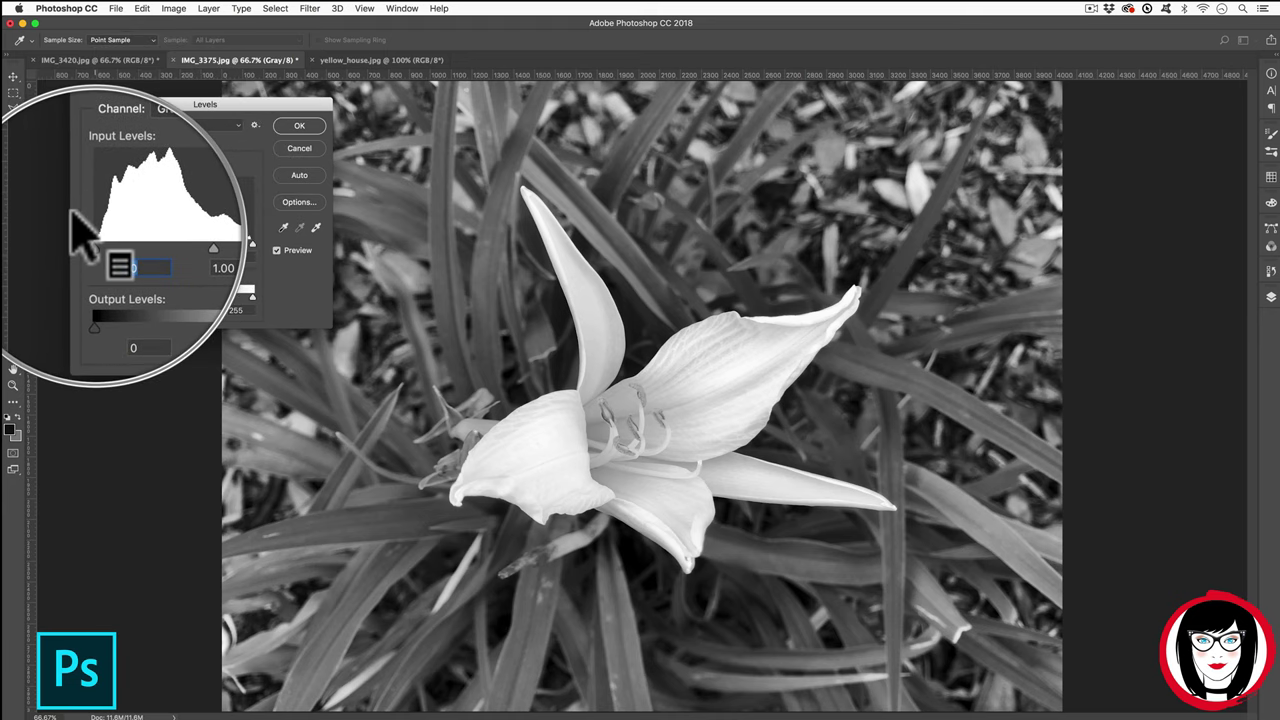
left_click_drag(189, 103, 146, 93)
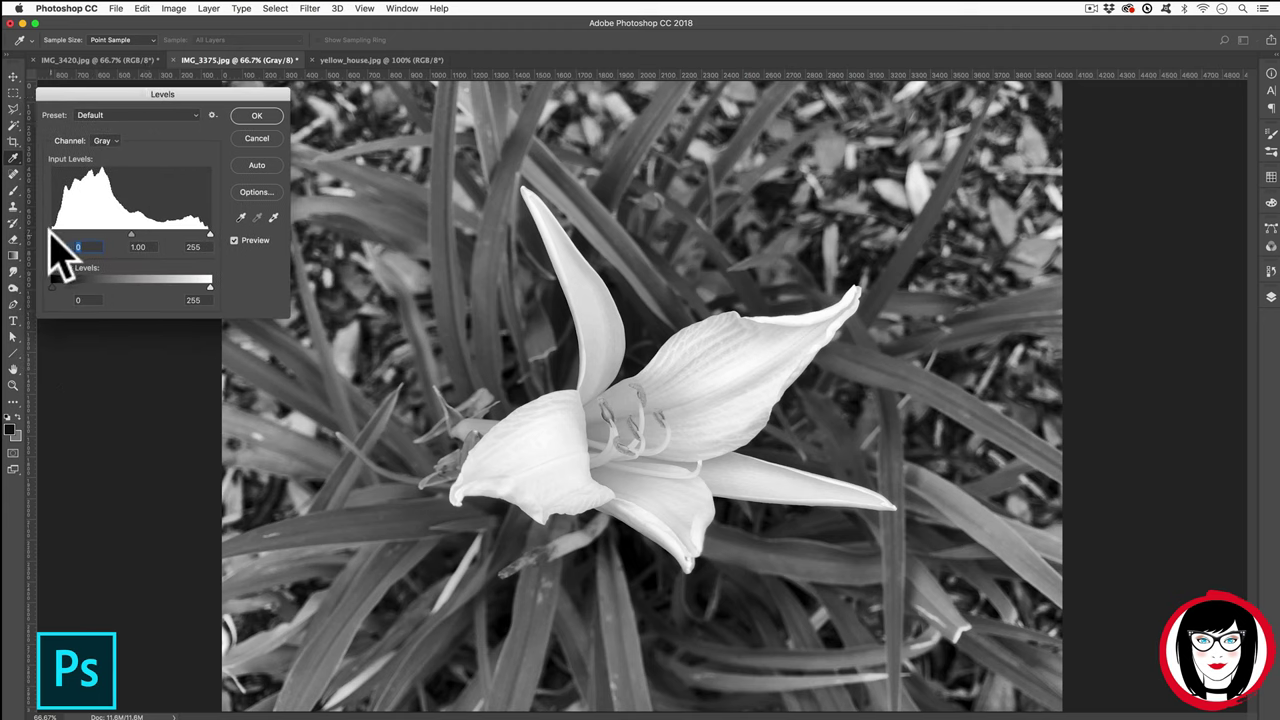
left_click_drag(50, 234, 61, 231)
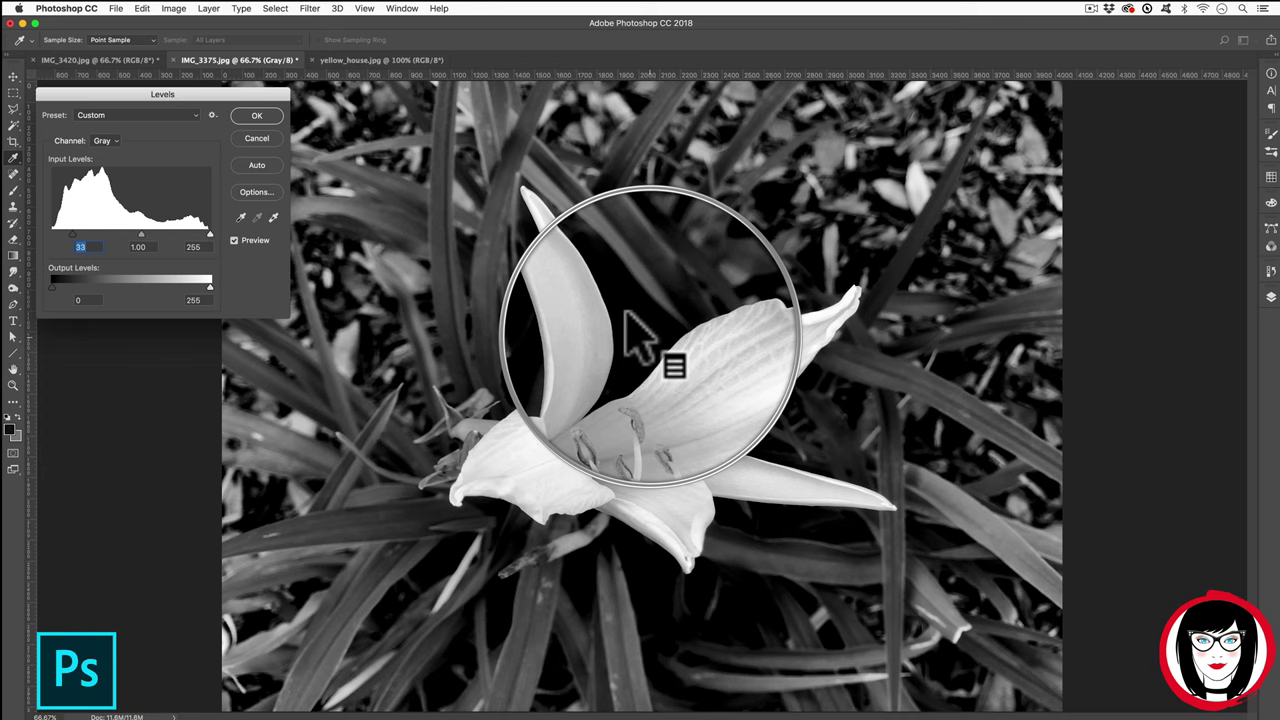
left_click(209, 231)
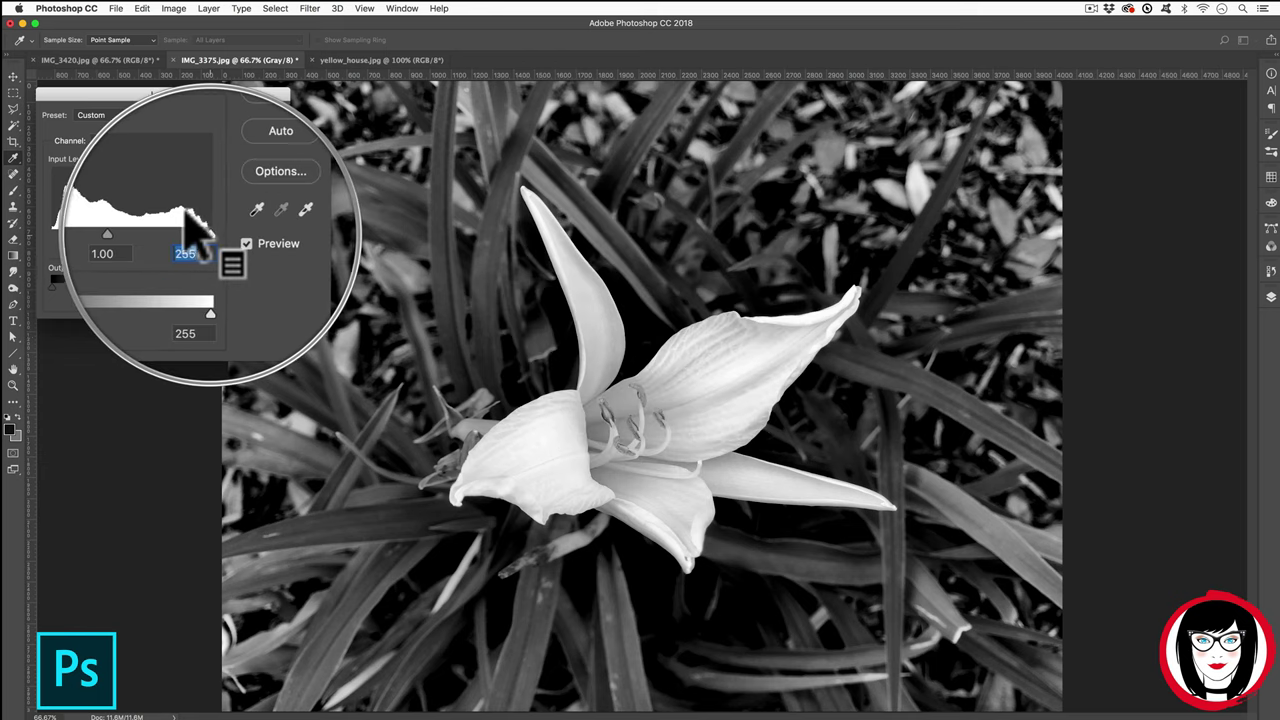
Step: Set the lily's white input level to 235, keeping black at 33
key("Down")
key("Down")
key("Down")
key("Down")
key("Down")
key("Down")
key("Down")
key("Down")
key("Down")
key("Down")
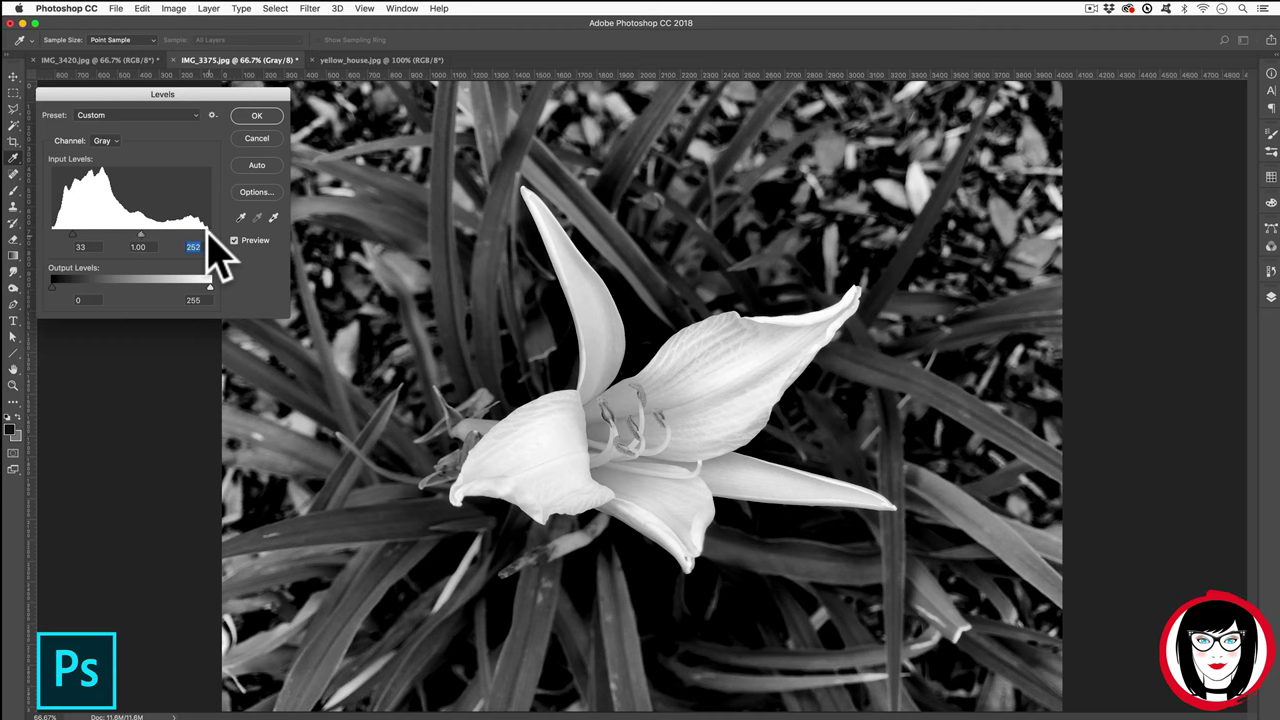
key("Down")
key("Down")
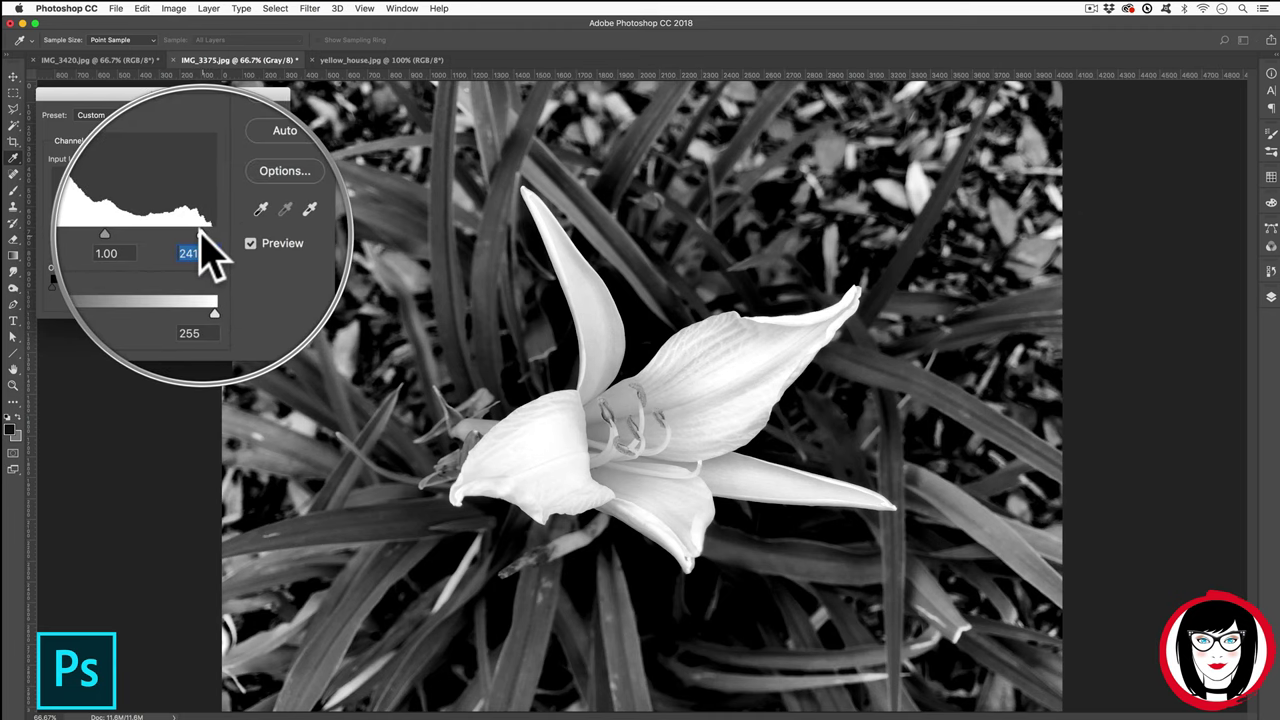
key("shift+Down")
key("shift+Down")
key("shift+Down")
key("shift+Down")
key("shift+Down")
key("Down")
key("Down")
key("Down")
key("Down")
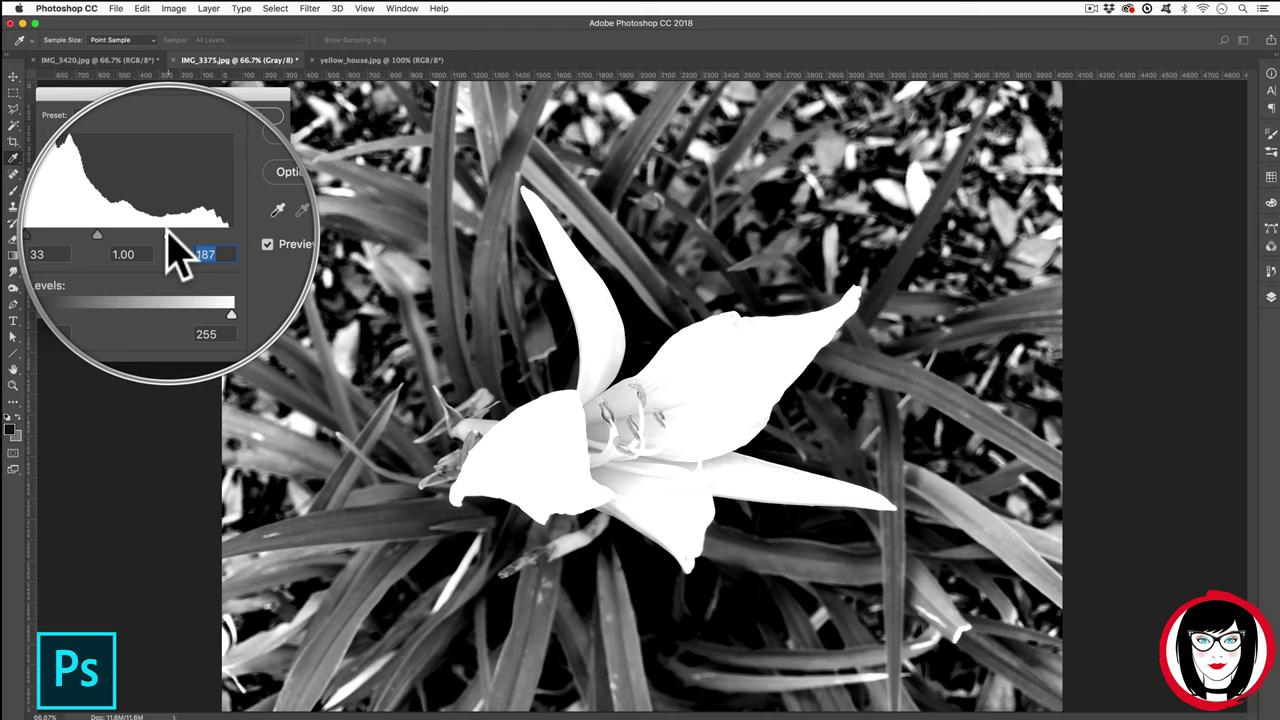
key("shift+Up")
key("shift+Up")
key("shift+Up")
key("shift+Up")
key("shift+Up")
key("Up")
key("Up")
key("Up")
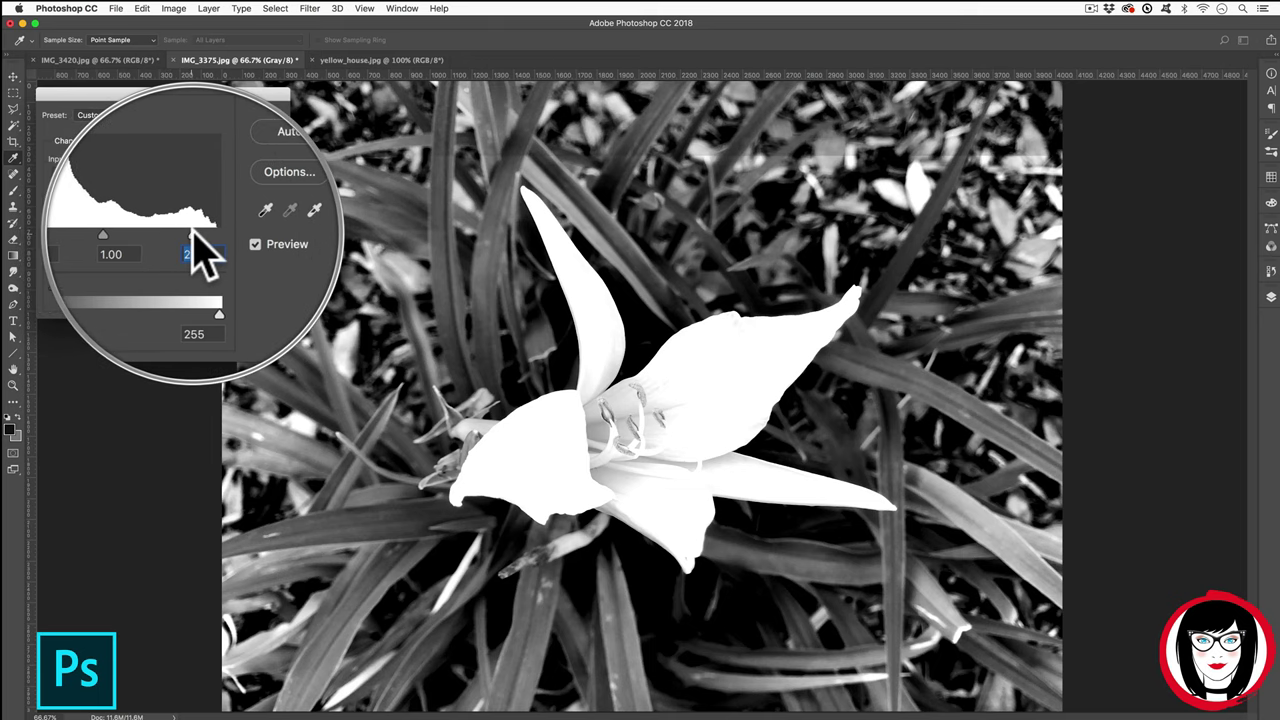
key("Down")
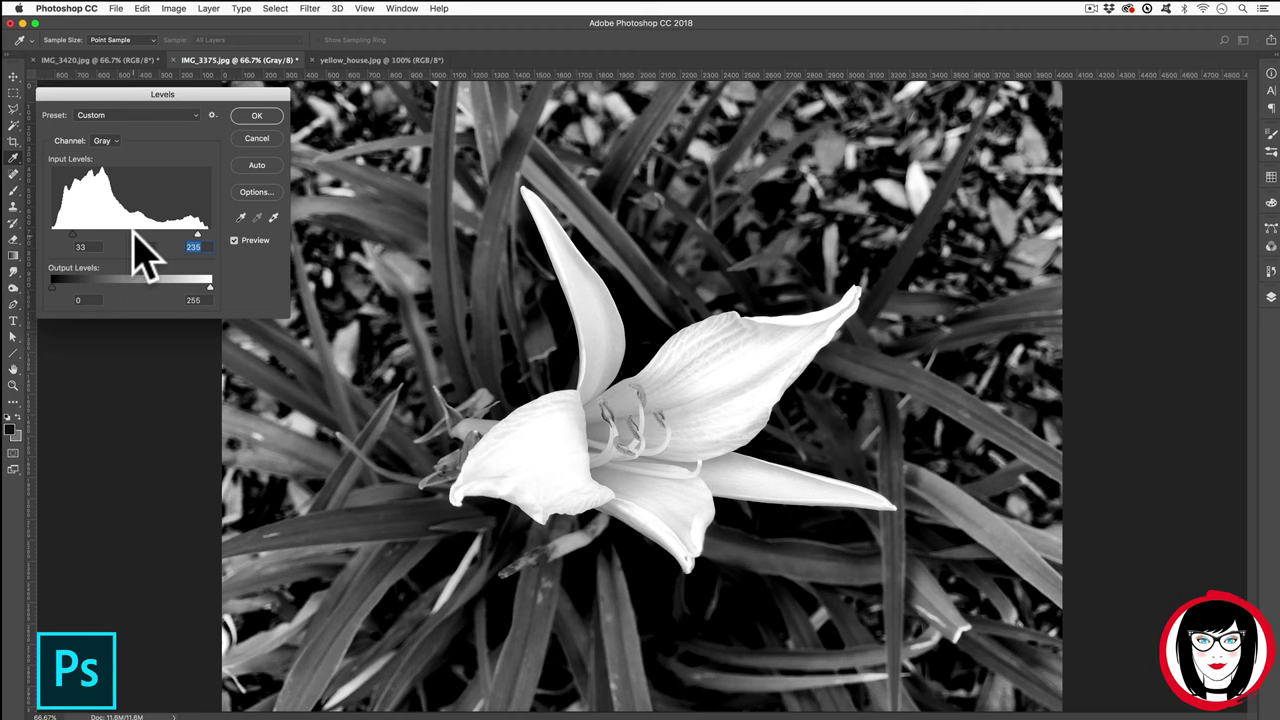
Step: Try brighter and darker midtones, settle at 0.95, and apply Levels 33/0.95/235
left_click_drag(131, 229, 110, 230)
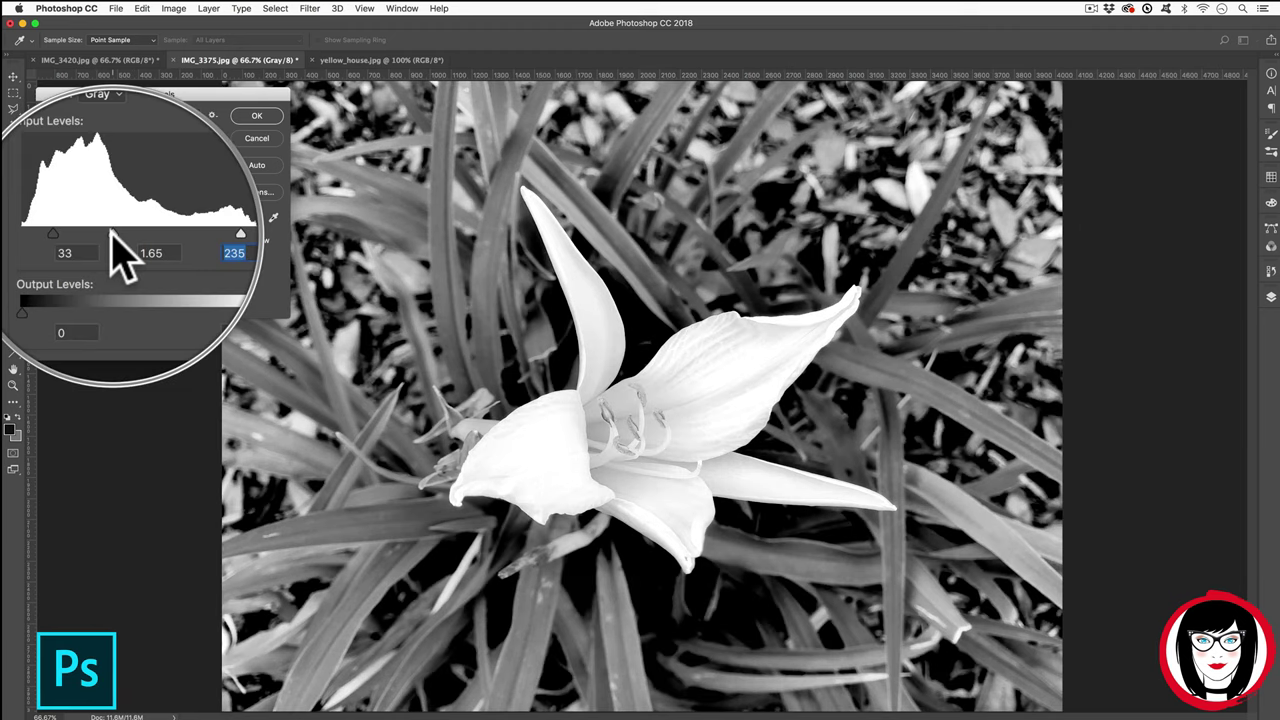
left_click_drag(118, 235, 163, 236)
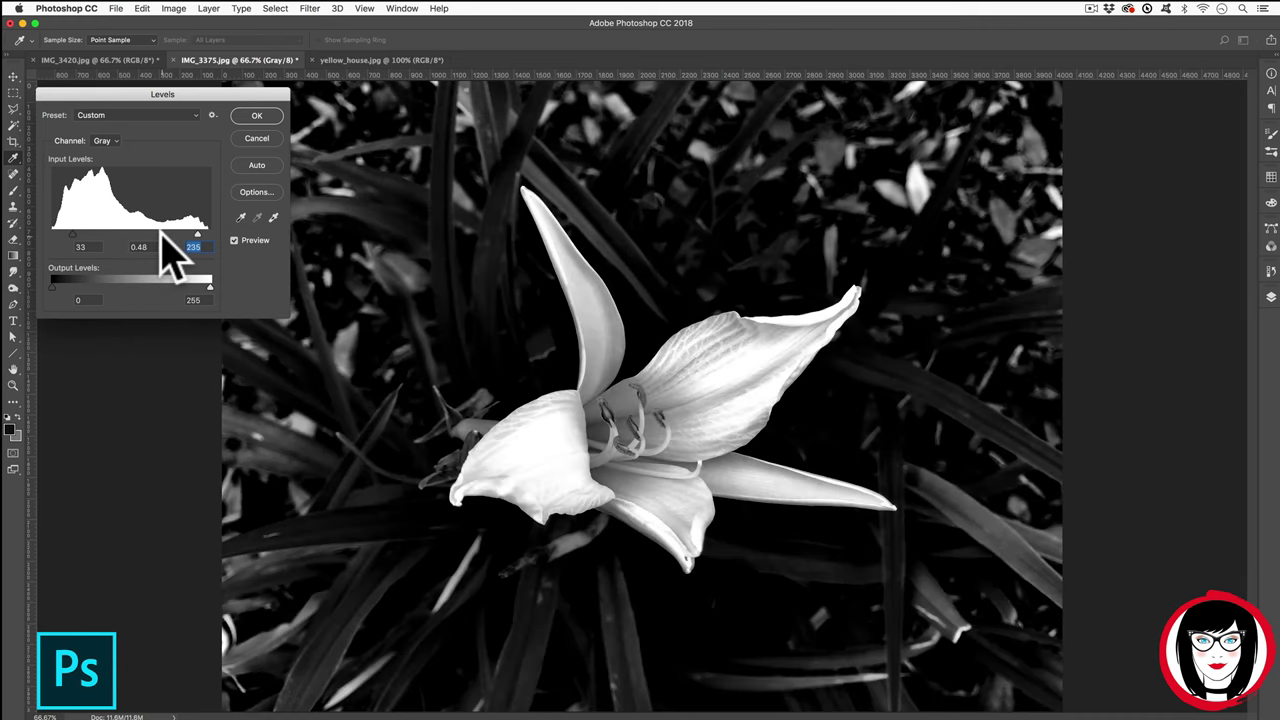
left_click_drag(163, 237, 138, 237)
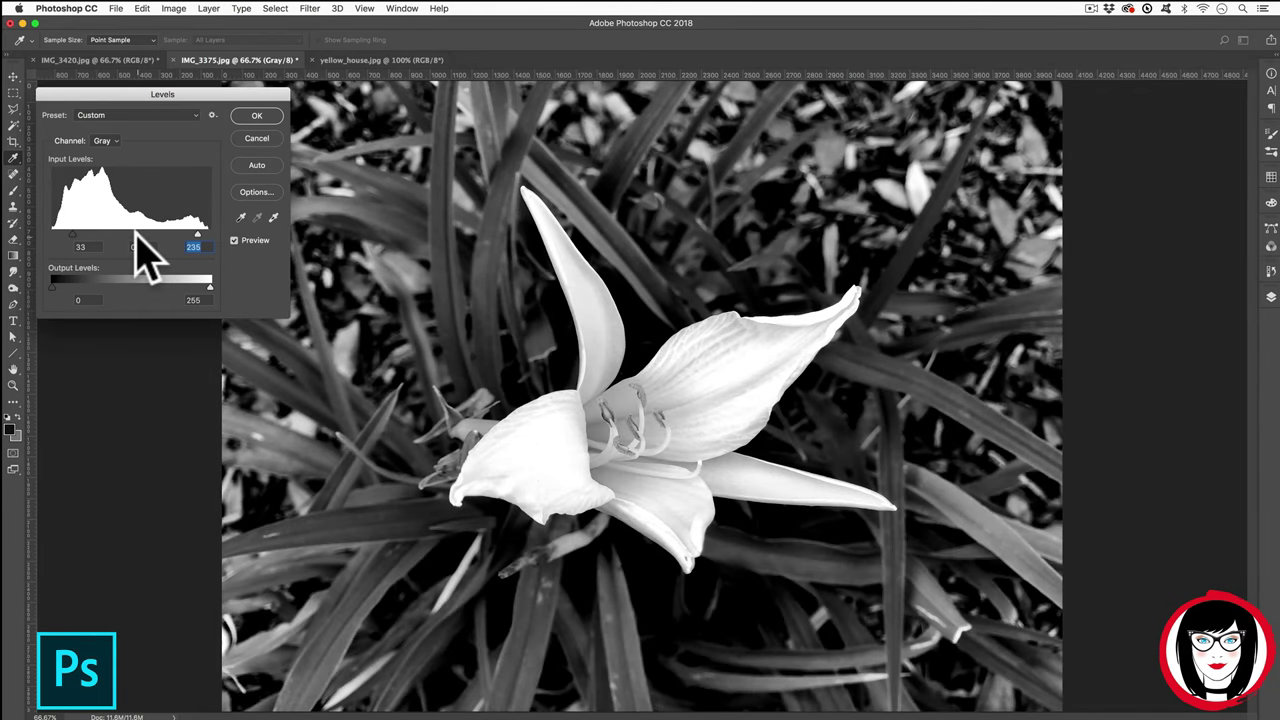
left_click(137, 246)
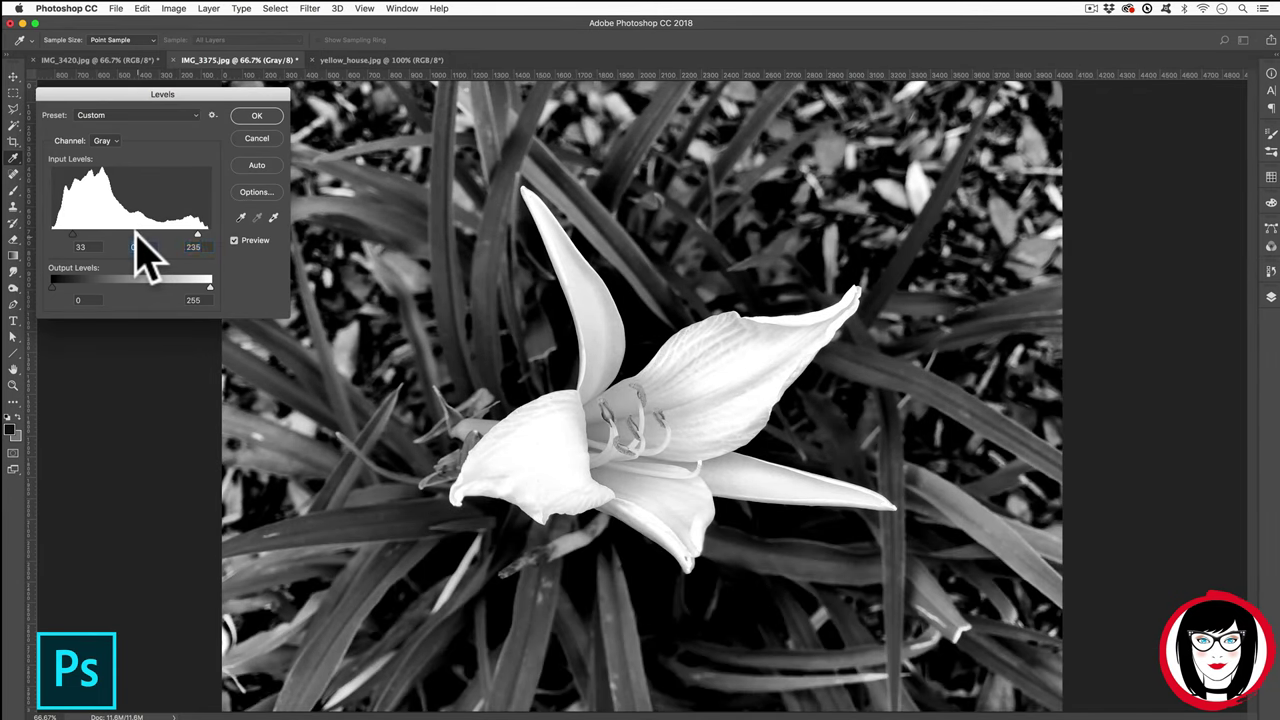
left_click(245, 116)
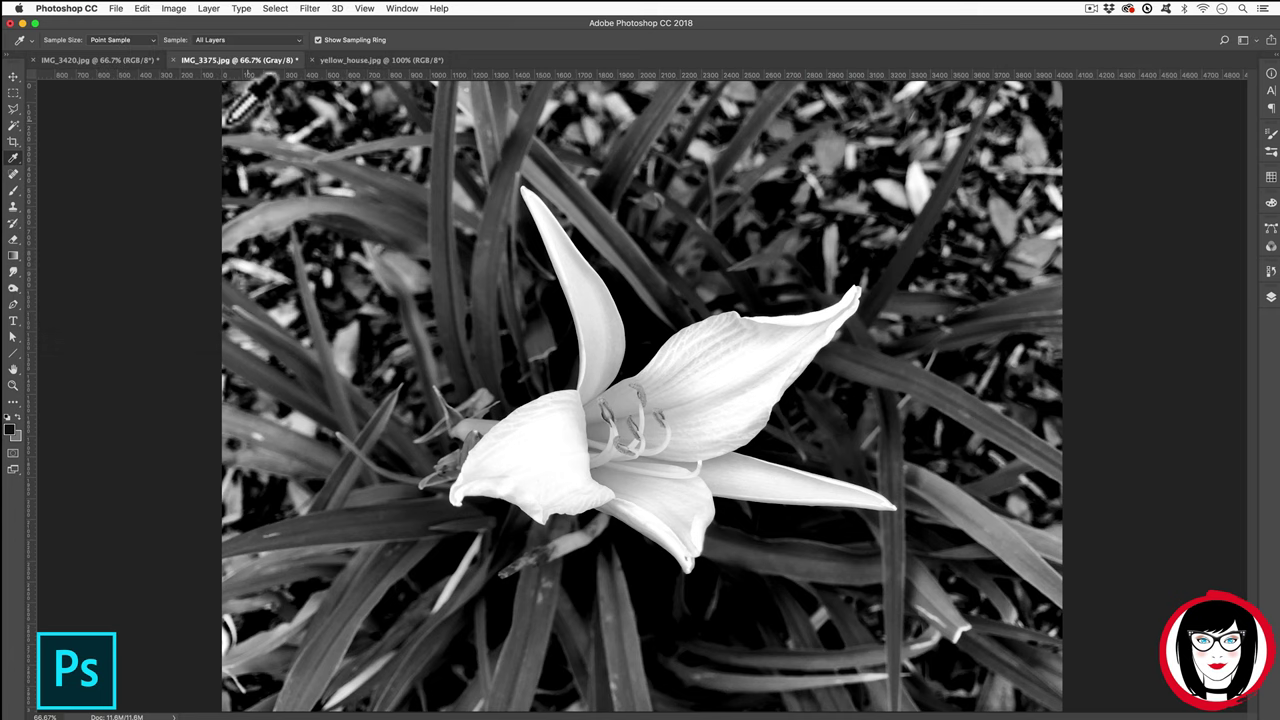
Step: Compare the lily's Grayscale and Levels history states, ending on the Levels result
left_click(12, 76)
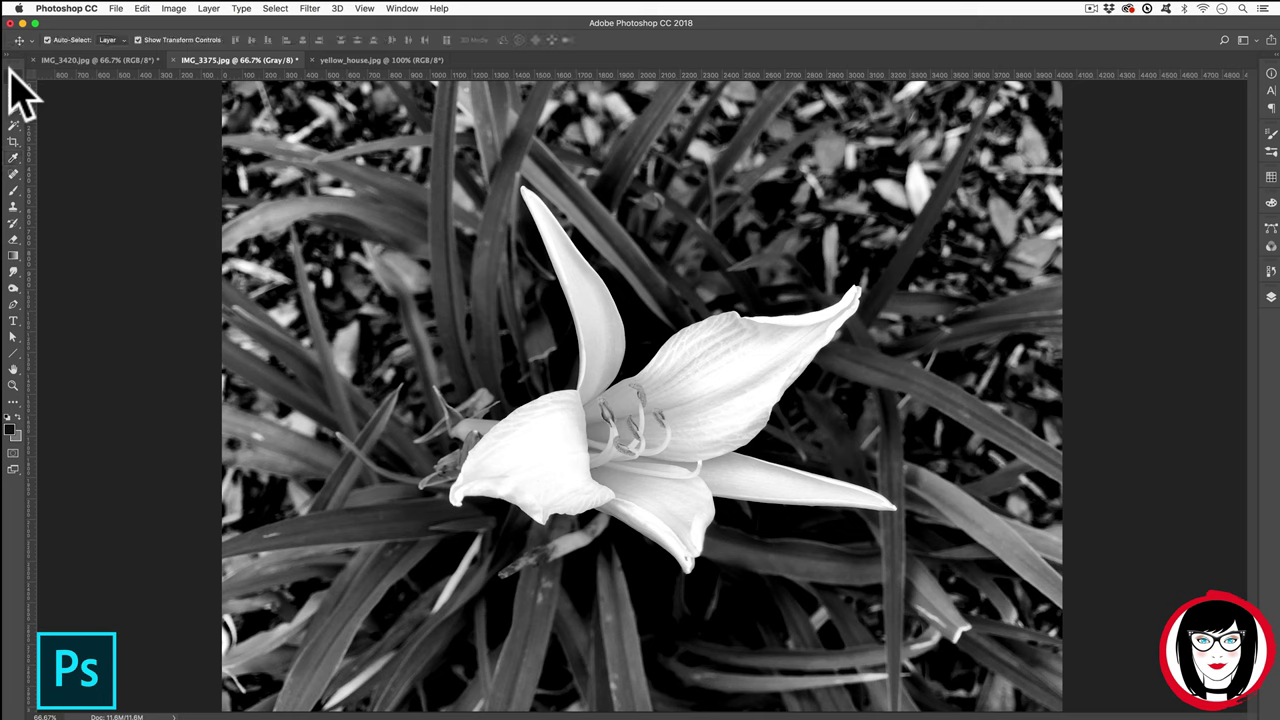
left_click(1269, 270)
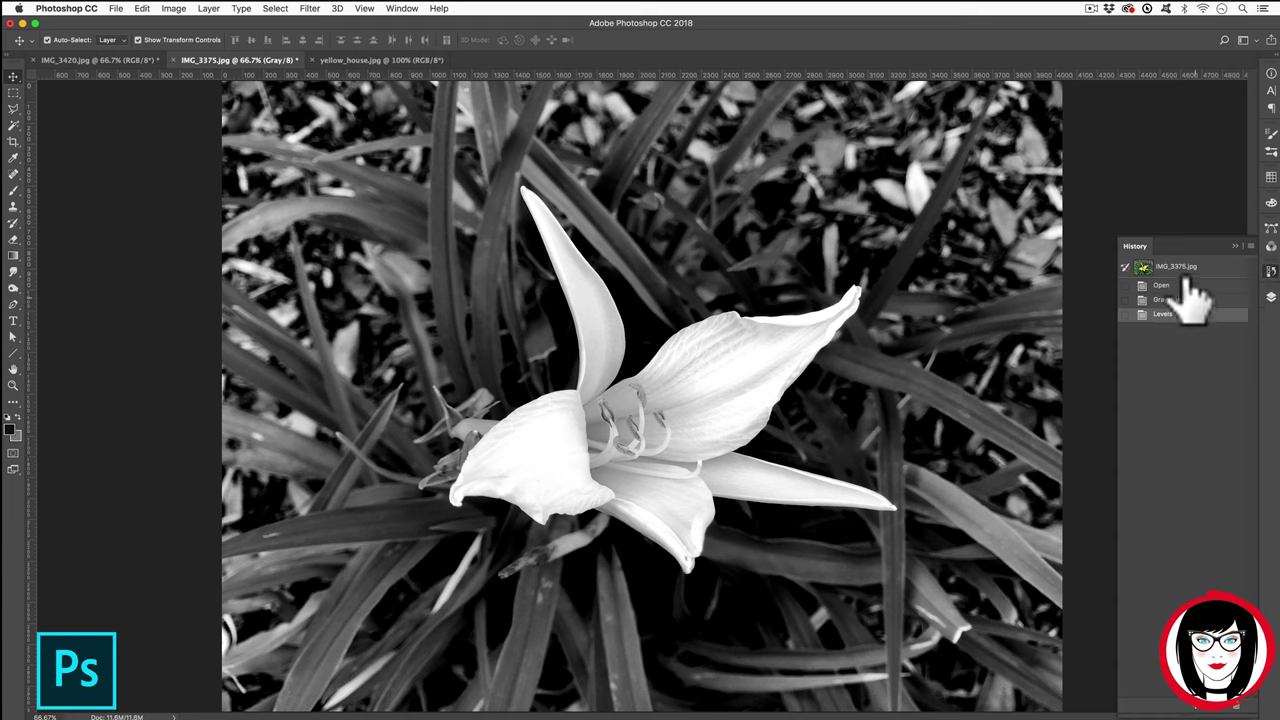
left_click_drag(1194, 286, 1181, 284)
left_click(1190, 300)
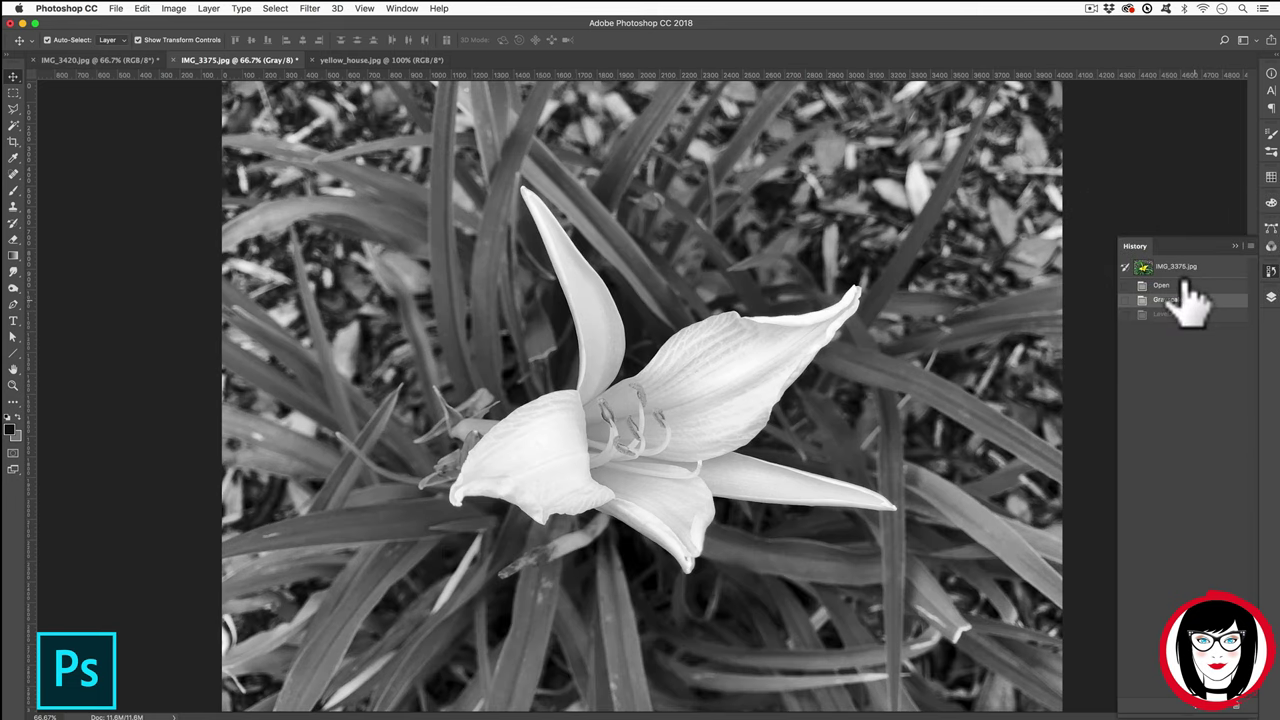
left_click(1170, 314)
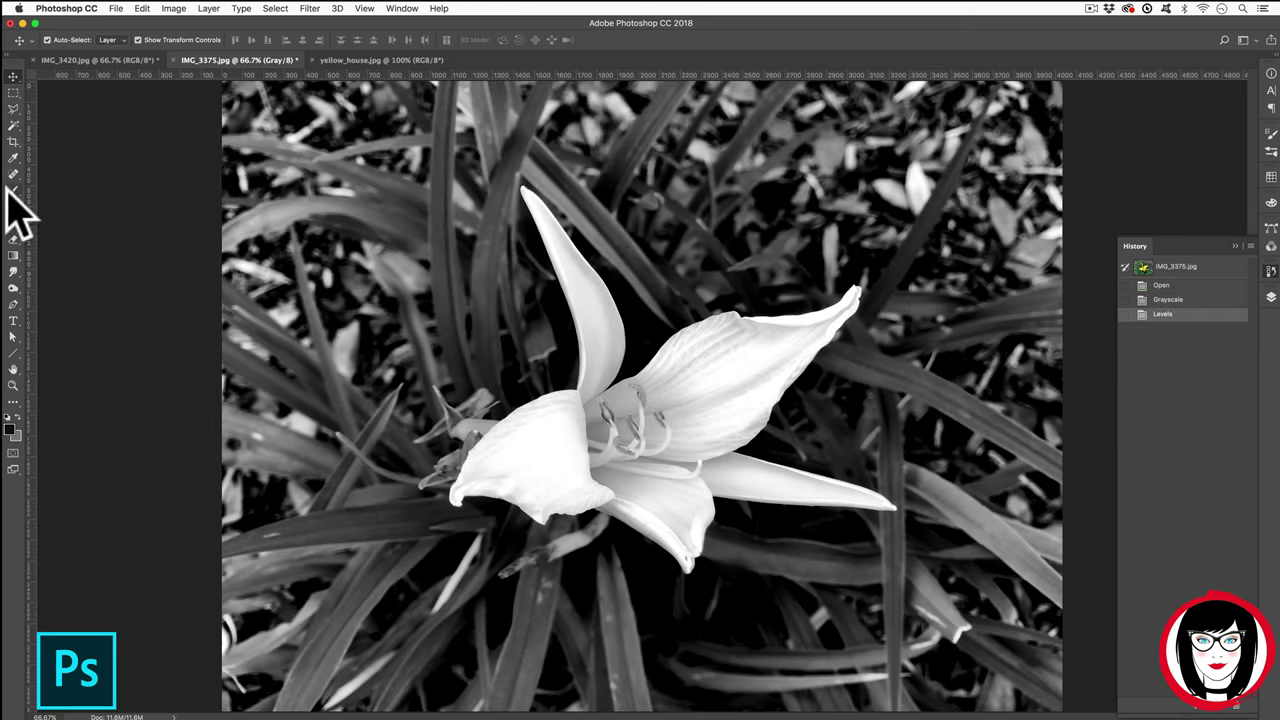
left_click(12, 157)
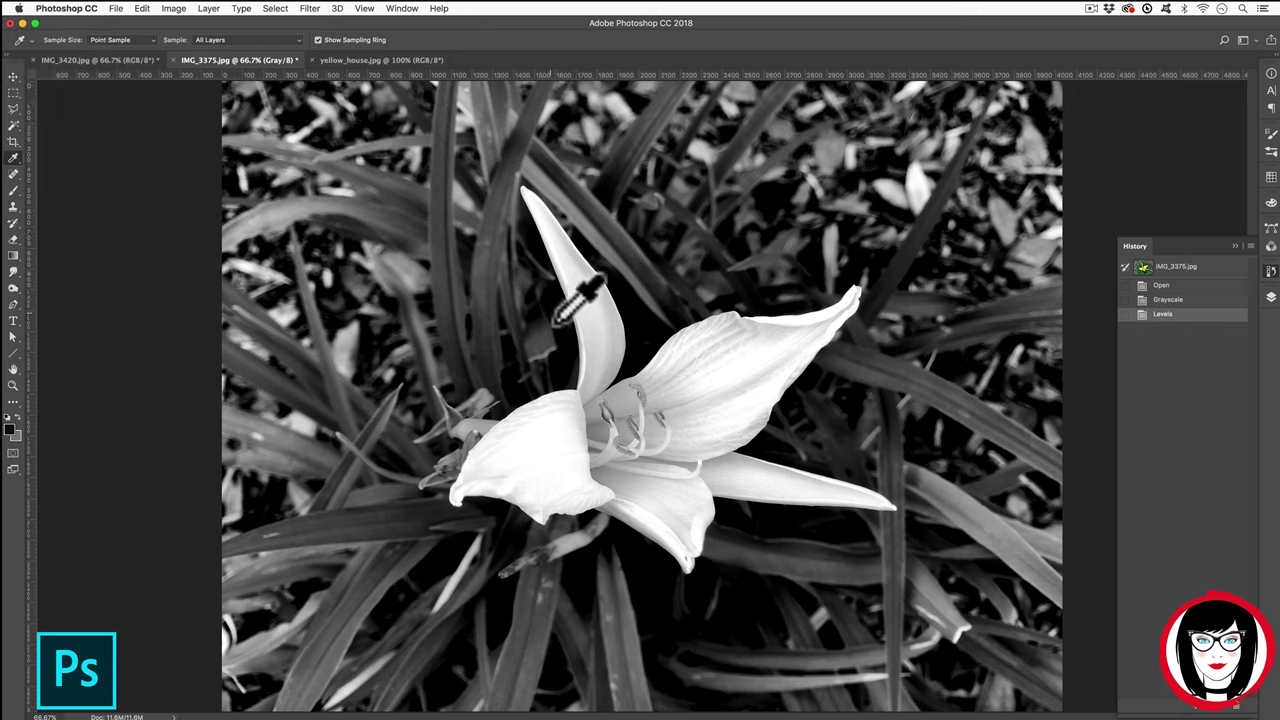
left_click(1270, 73)
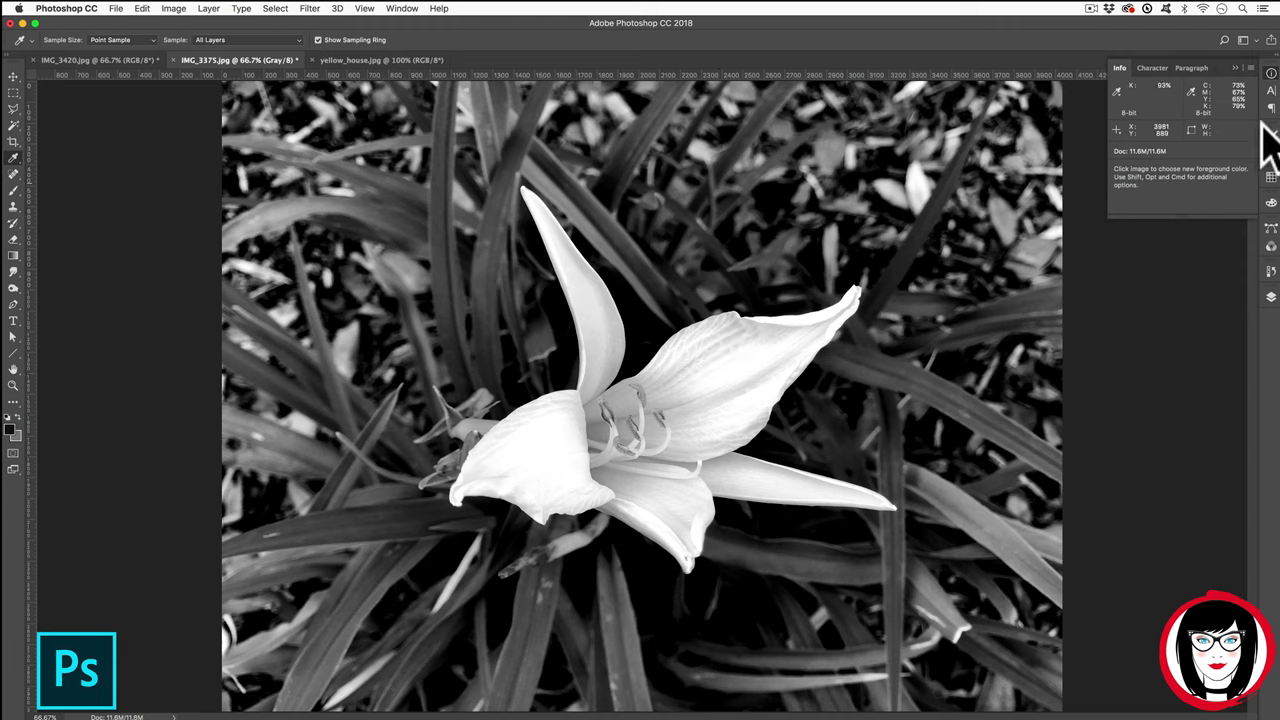
left_click(1118, 69)
left_click(1271, 270)
left_click(1197, 300)
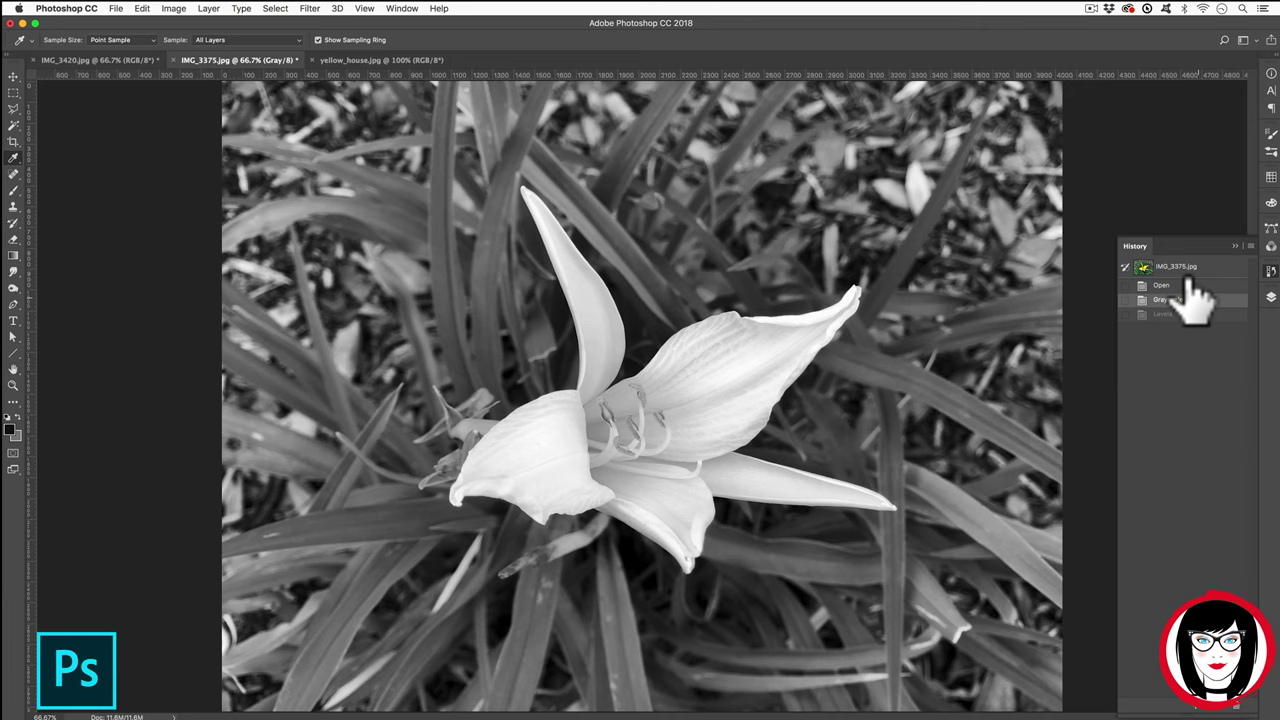
left_click(1188, 314)
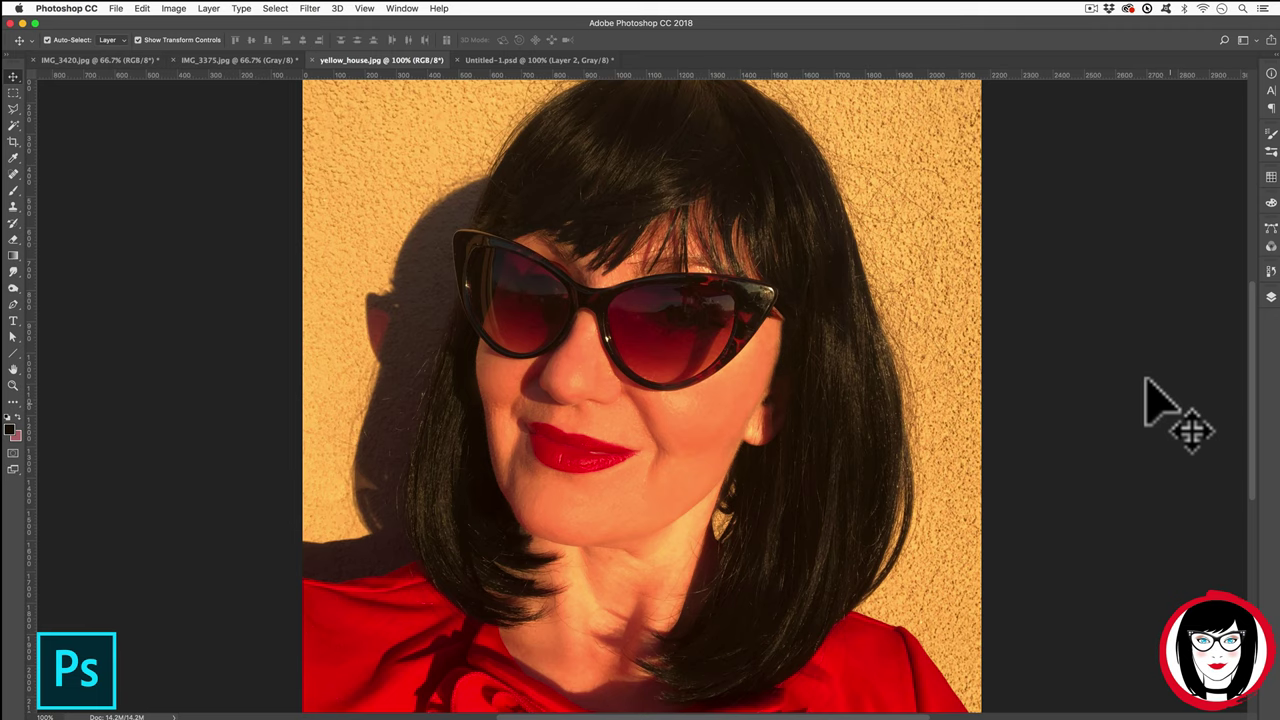
Step: Switch to the grayscale portrait Untitled-1.psd and hide Layer 2 to compare
key("ctrl+Tab")
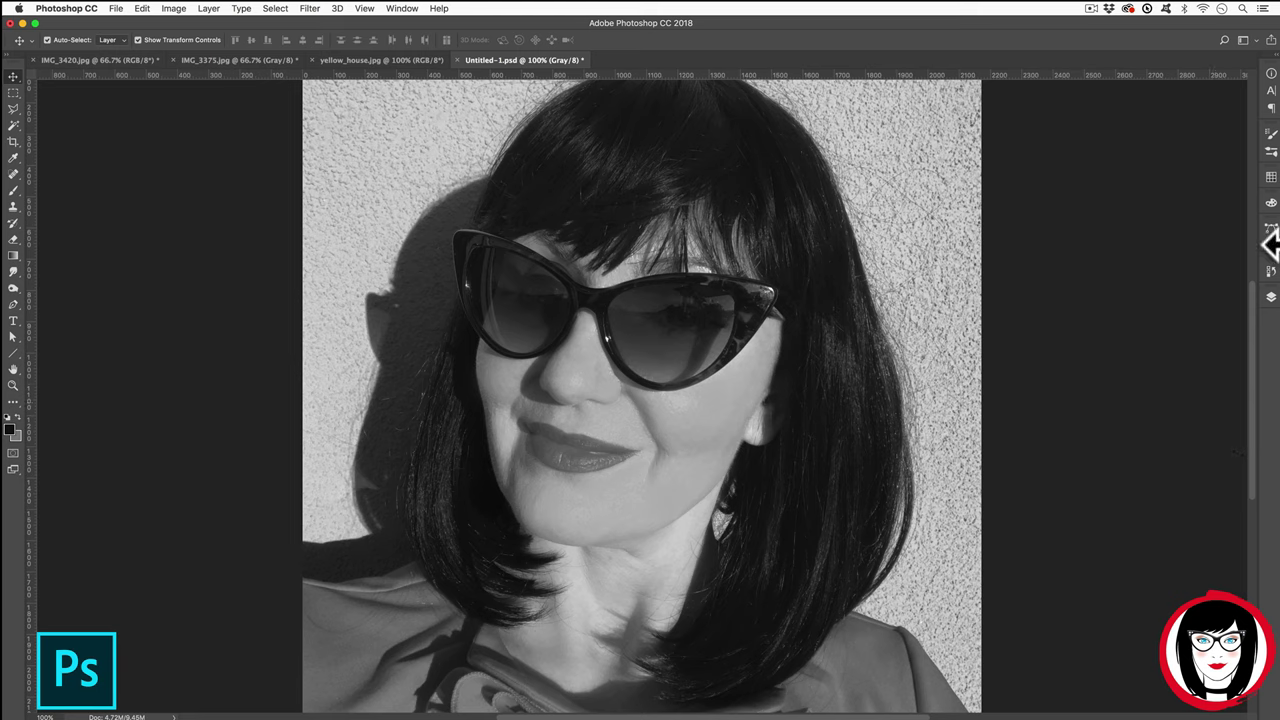
left_click(1271, 295)
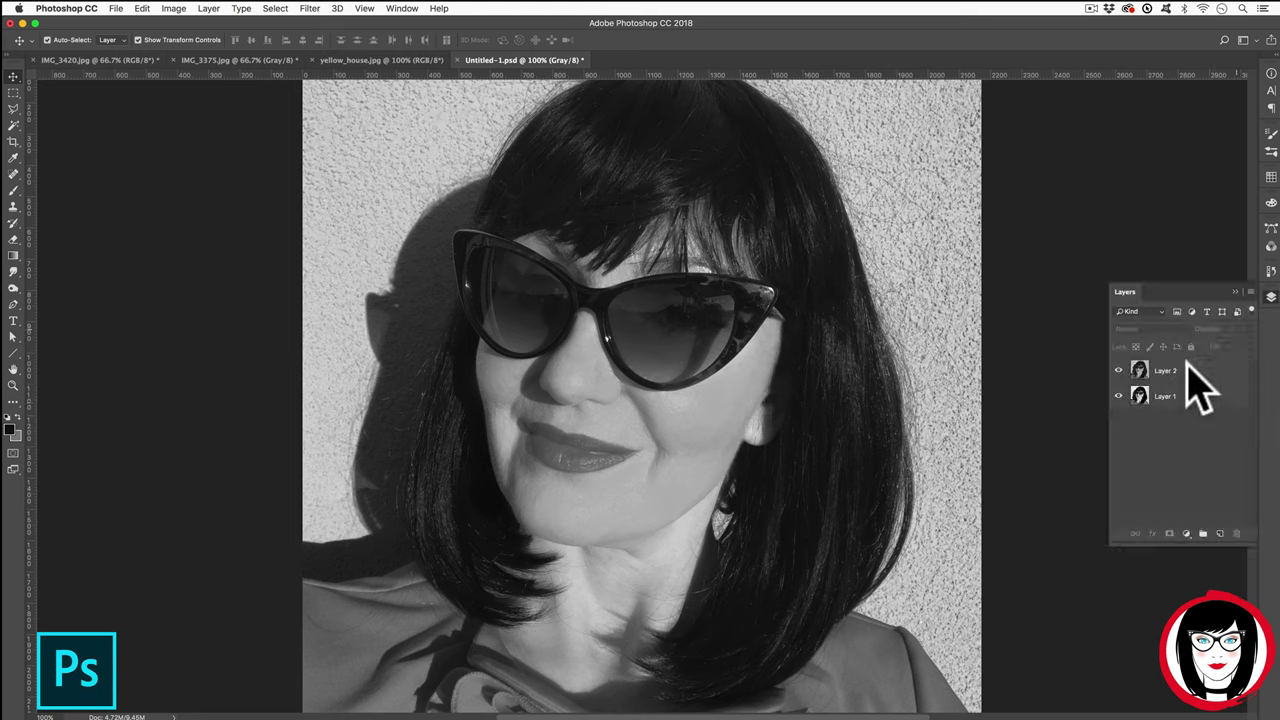
left_click(1118, 370)
left_click(1103, 270)
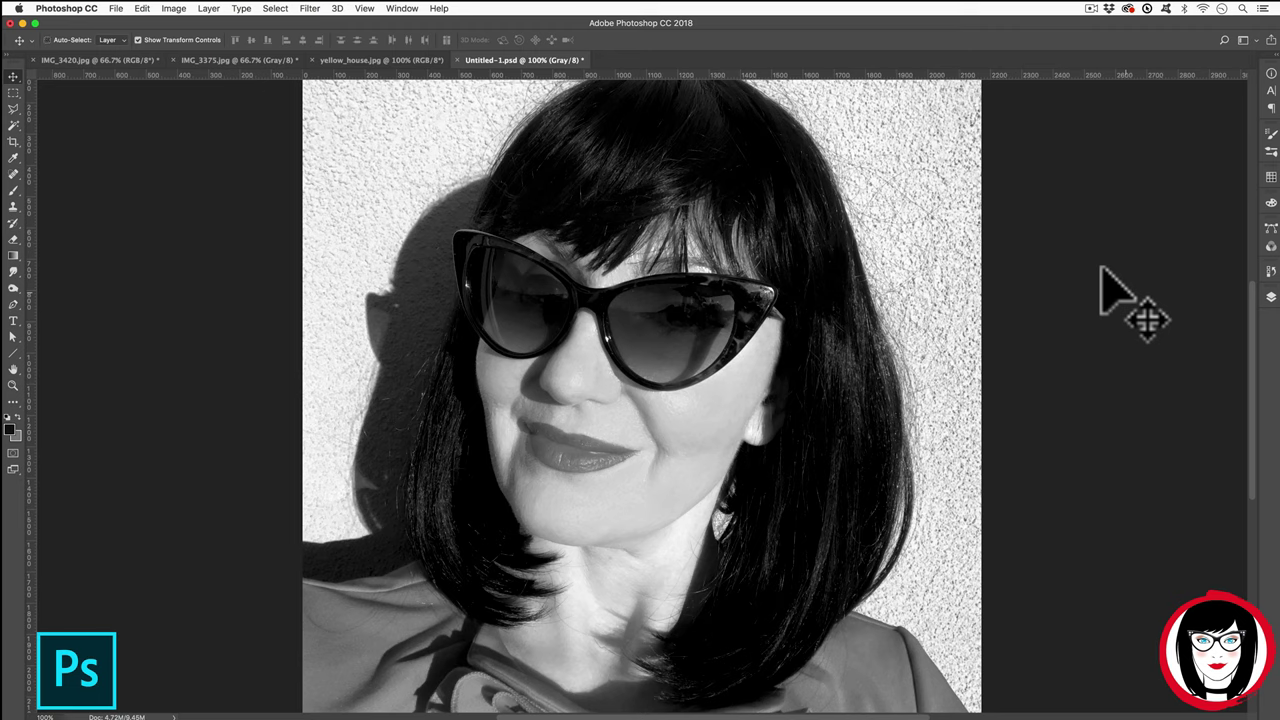
Step: Show Layer 2 again and duplicate it as Layer 2 copy
left_click(1271, 295)
left_click(1118, 370)
left_click(1190, 370)
left_click_drag(1210, 352, 1219, 530)
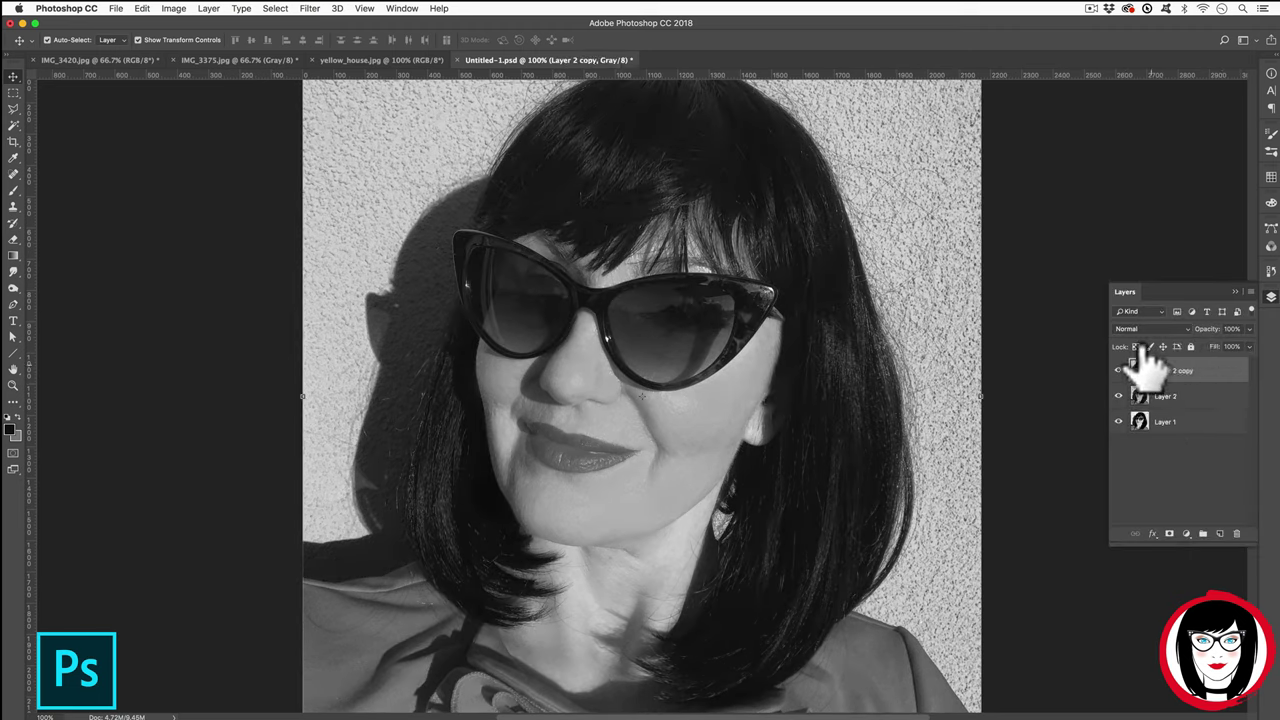
left_click(1271, 296)
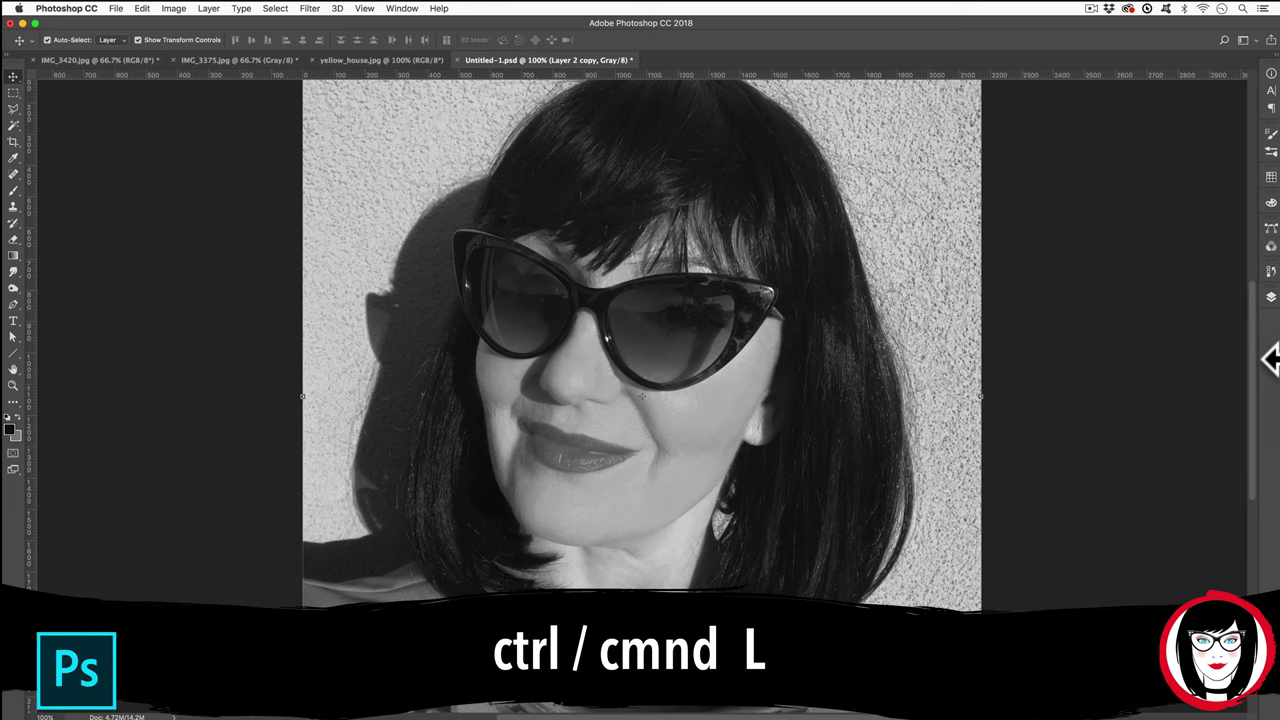
Step: Apply Levels with input 9 / 1.00 / 208 to the portrait's Layer 2 copy
key("super+l")
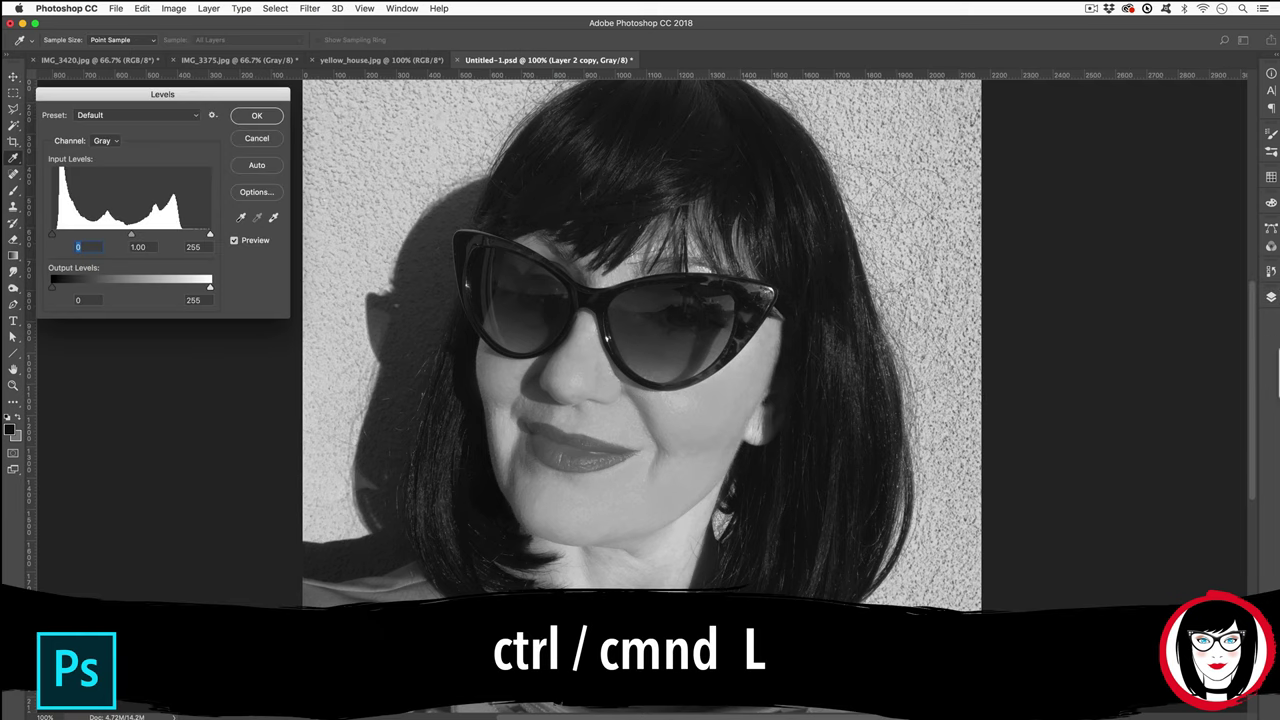
left_click_drag(225, 94, 242, 91)
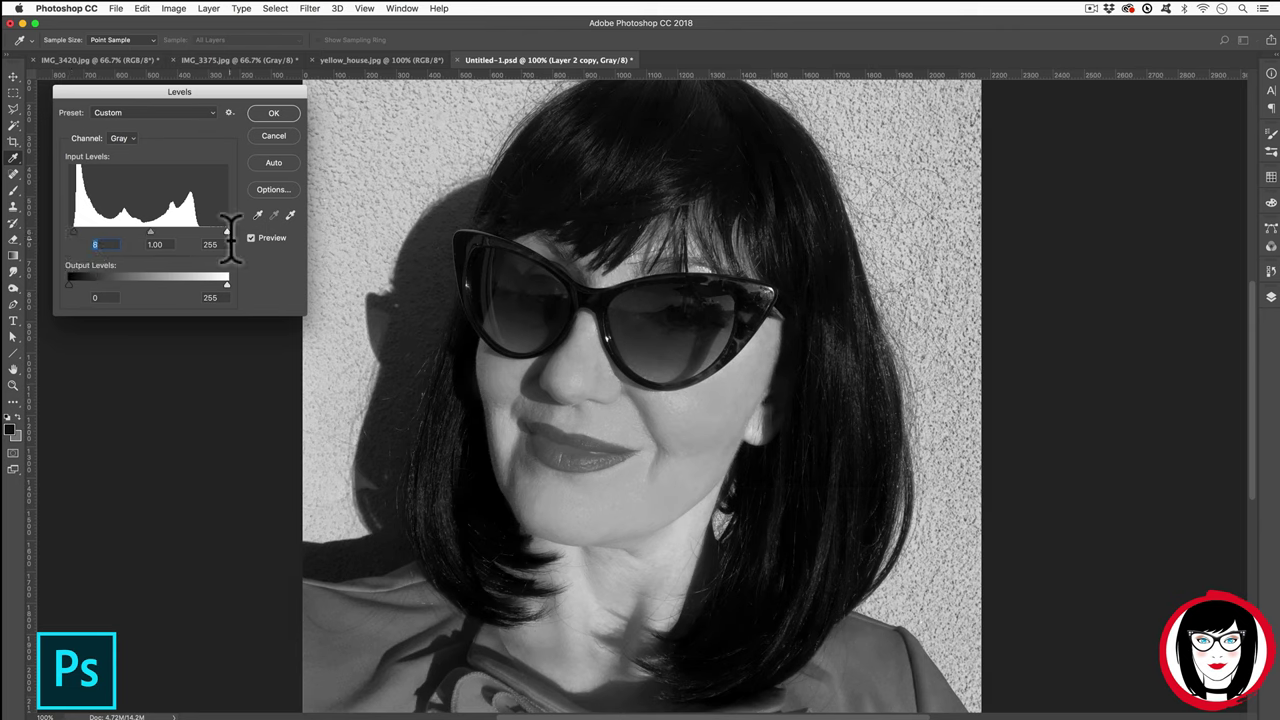
left_click_drag(75, 233, 83, 232)
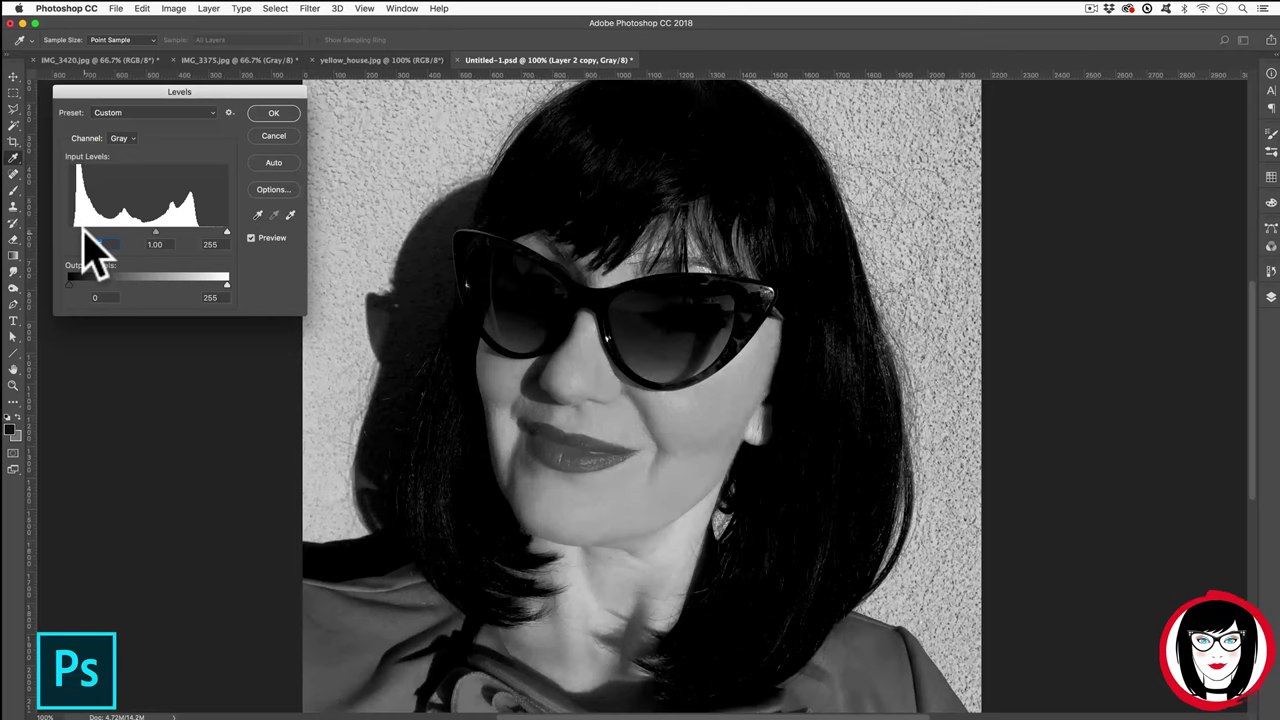
left_click_drag(83, 232, 78, 233)
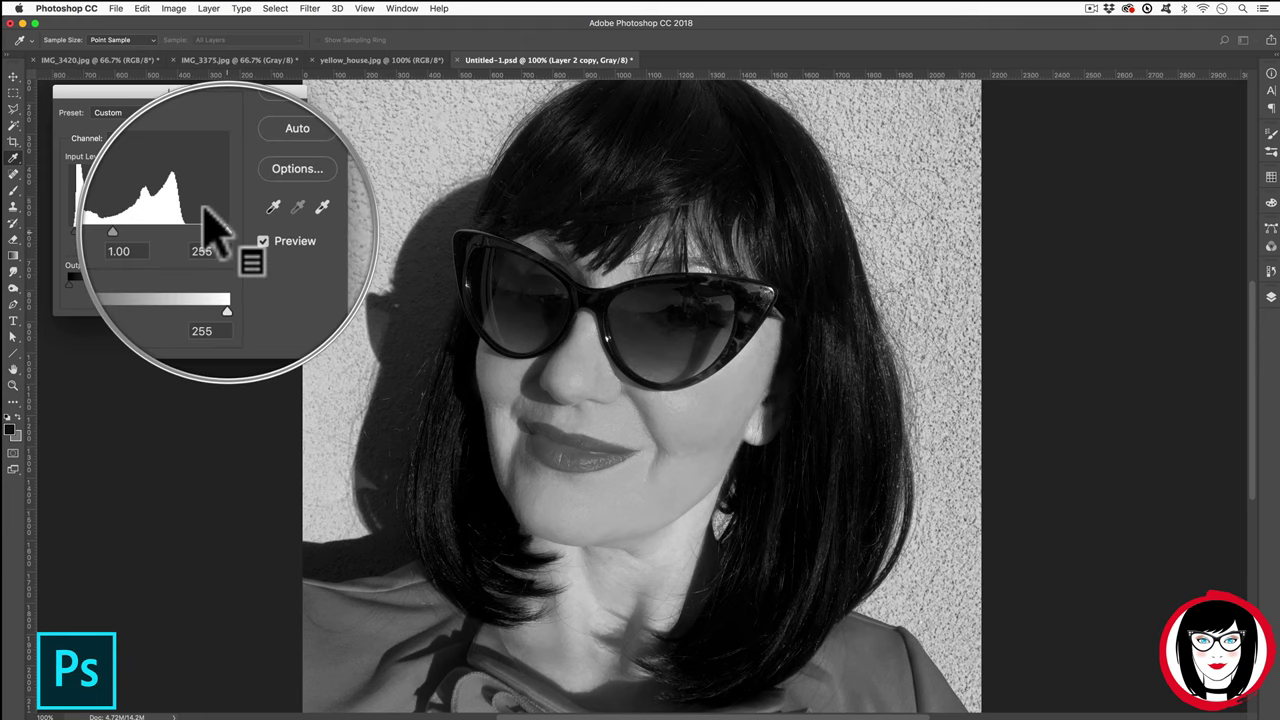
left_click_drag(218, 232, 198, 232)
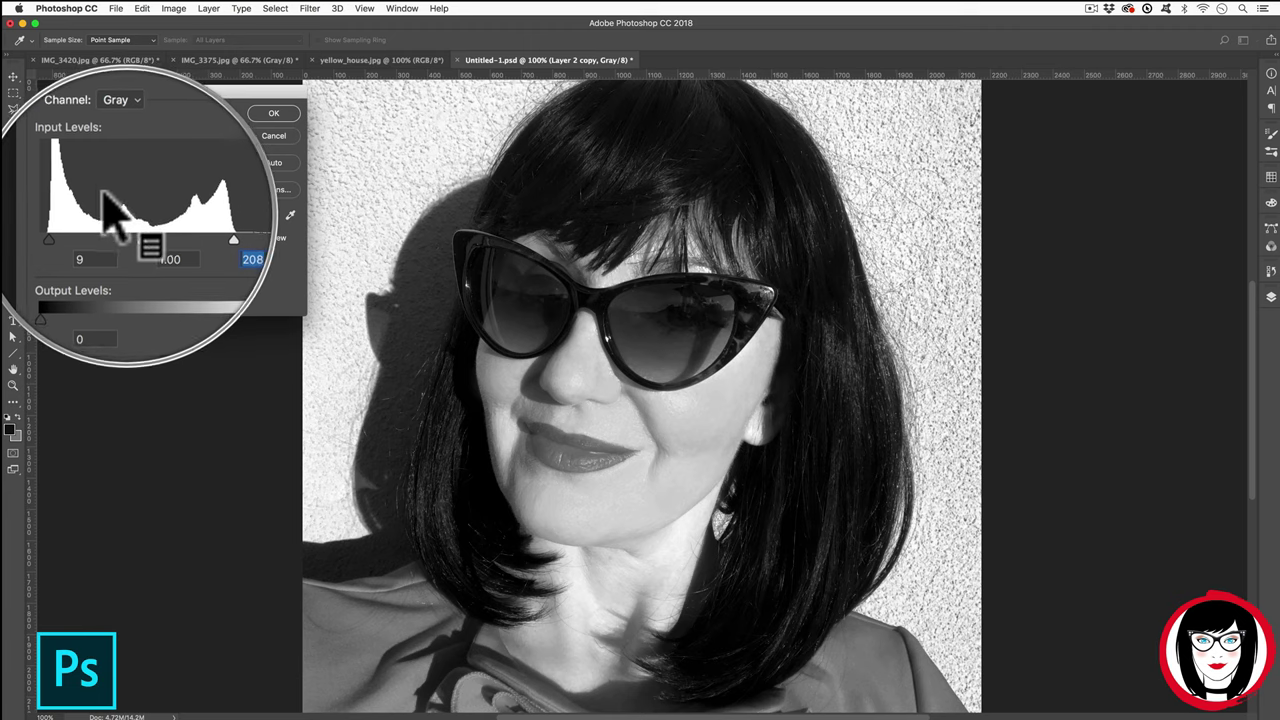
left_click_drag(130, 230, 137, 232)
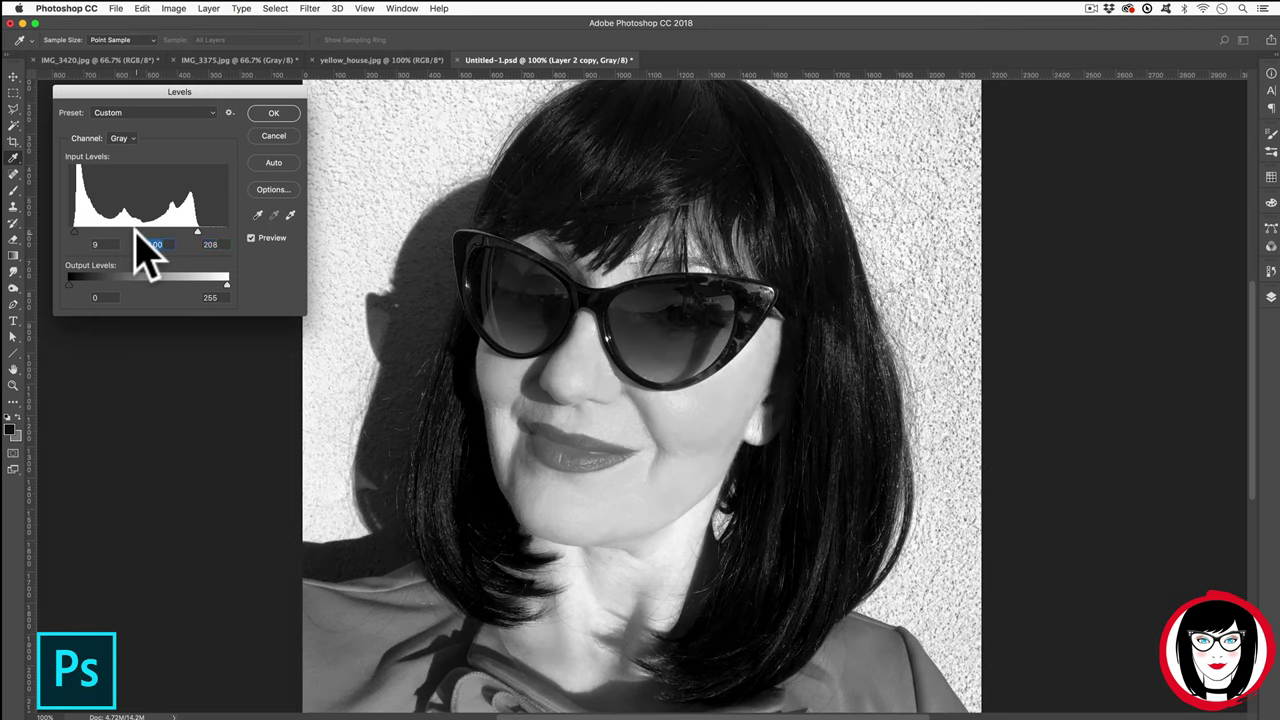
left_click(273, 113)
Step: Toggle Layer 2 copy off and on to compare, then bring up IMG_3420.jpg
left_click(1118, 370)
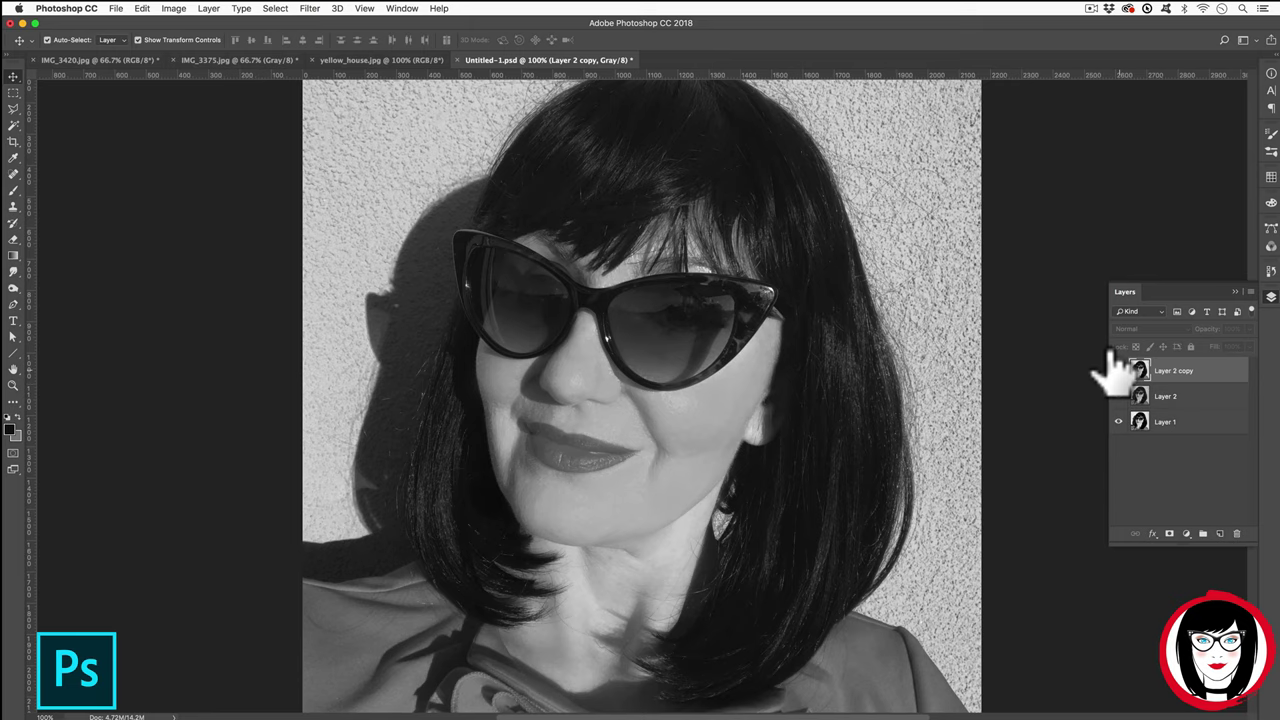
left_click(1118, 370)
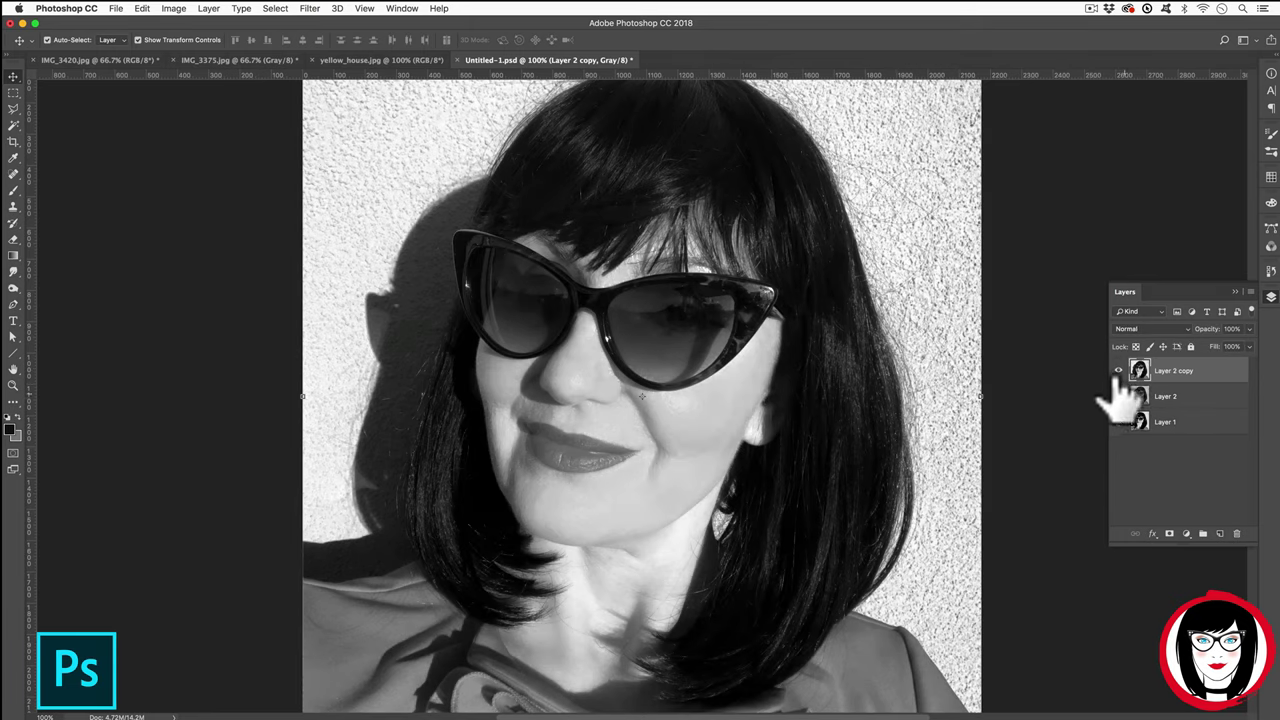
left_click(110, 60)
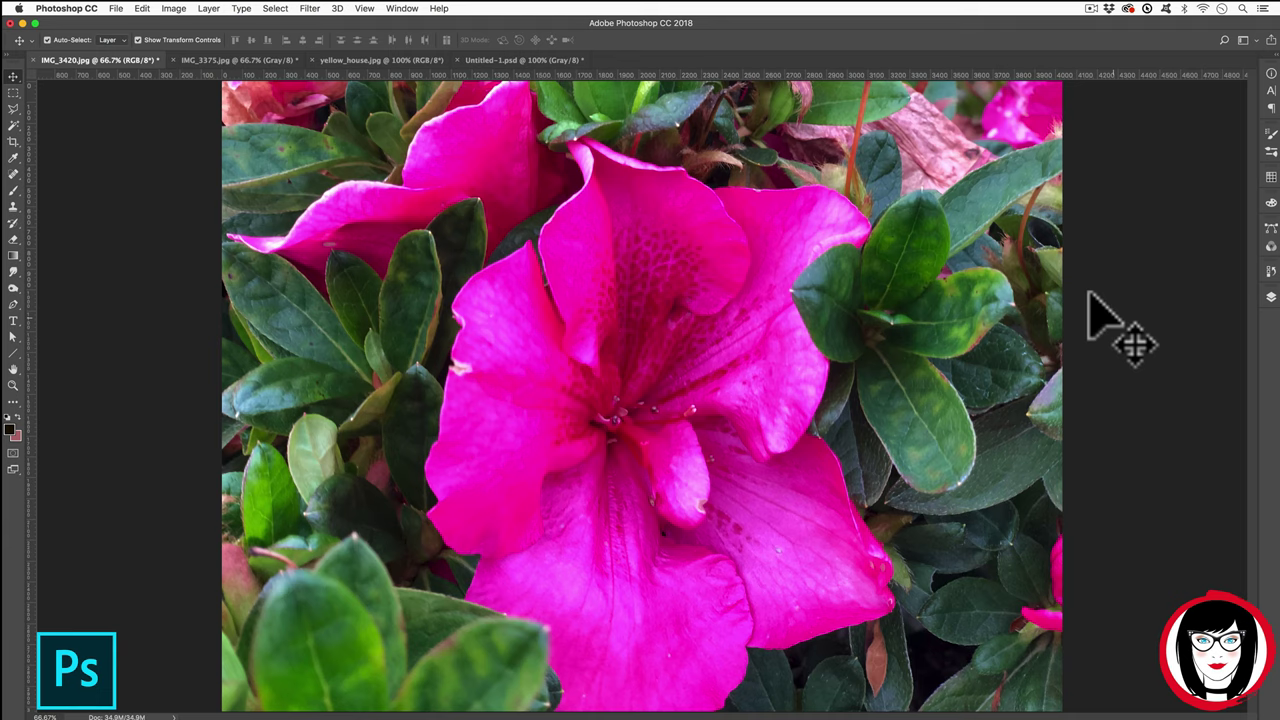
Step: Convert IMG_3420.jpg to Grayscale, undo once to compare, then convert it again
left_click(173, 9)
mouse_move(178, 24)
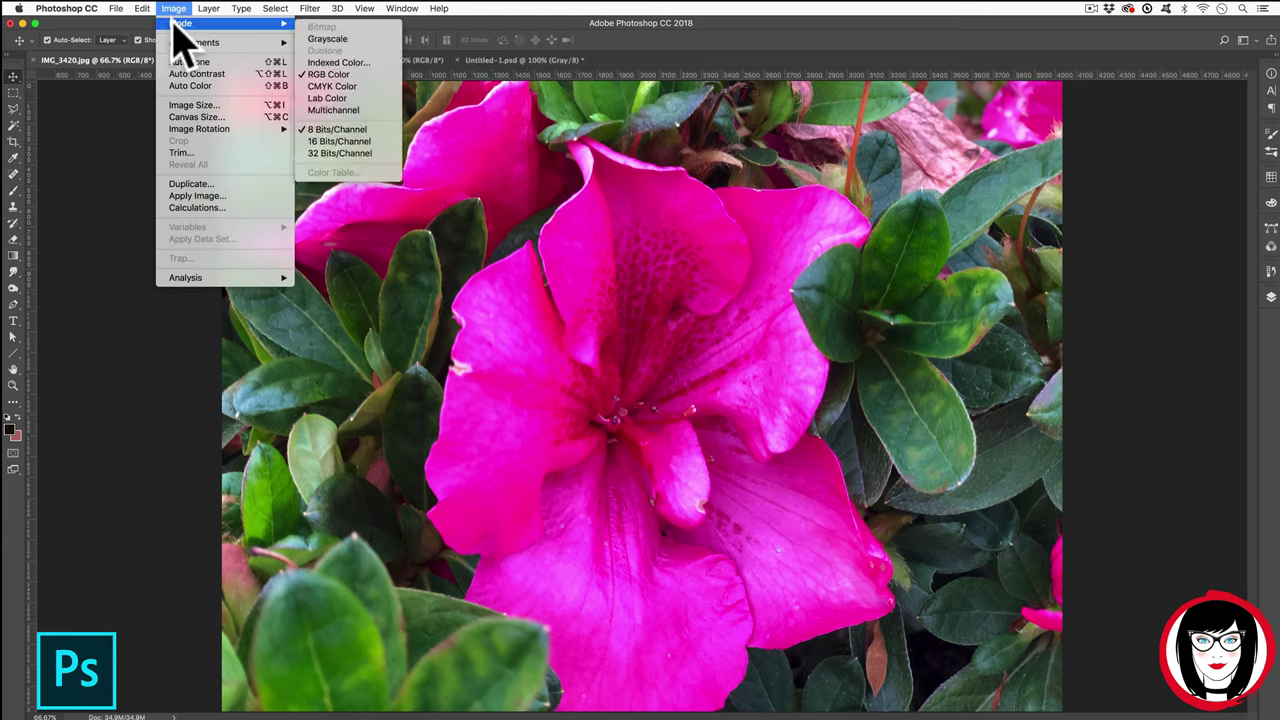
left_click(332, 39)
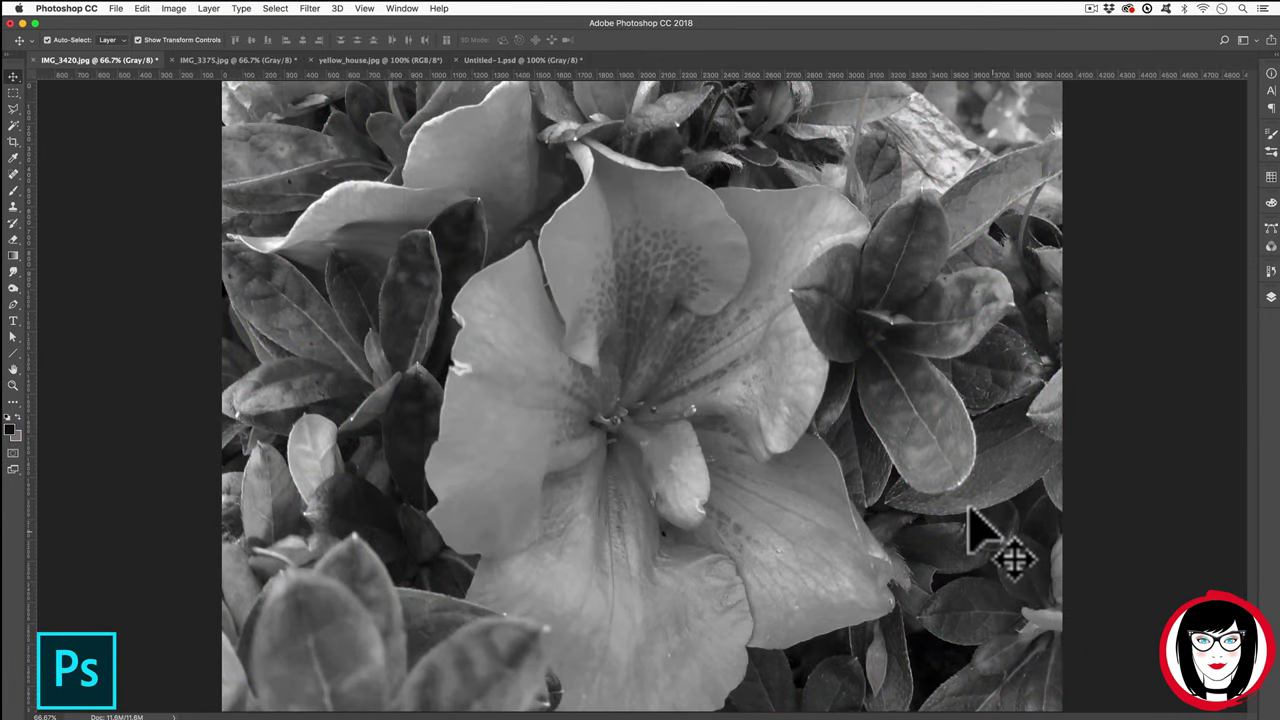
key("super+z")
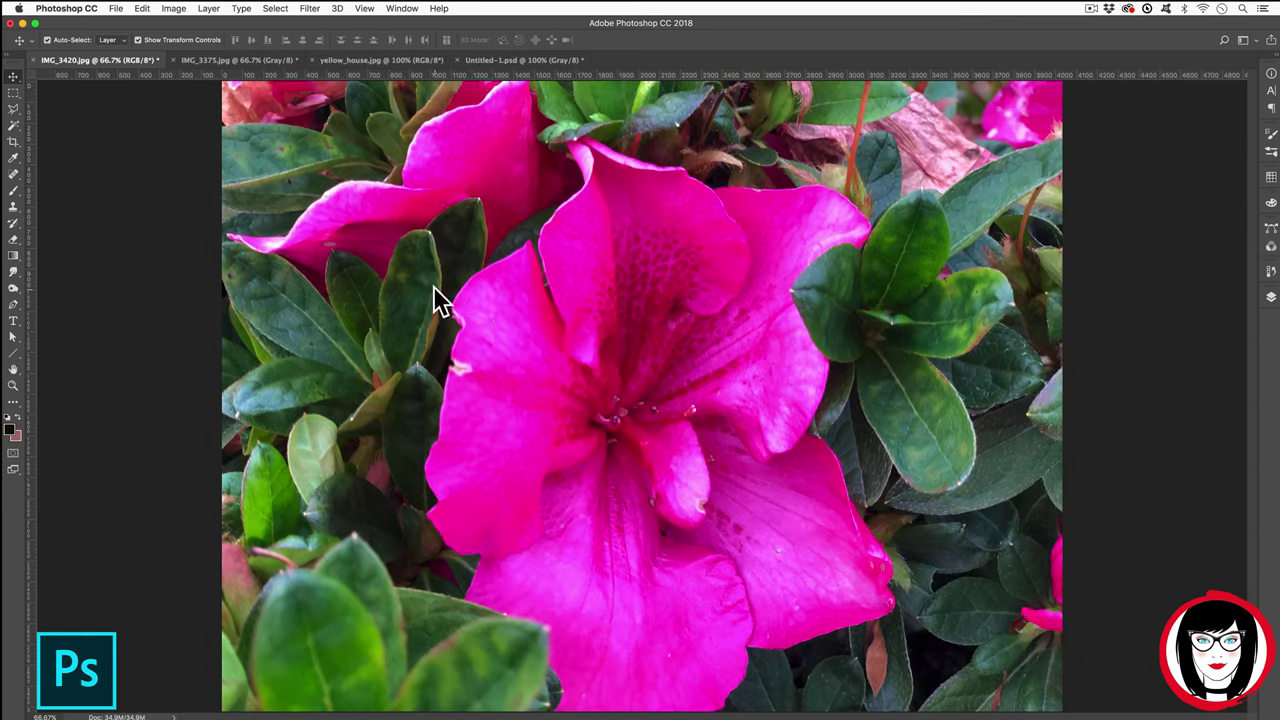
left_click(174, 9)
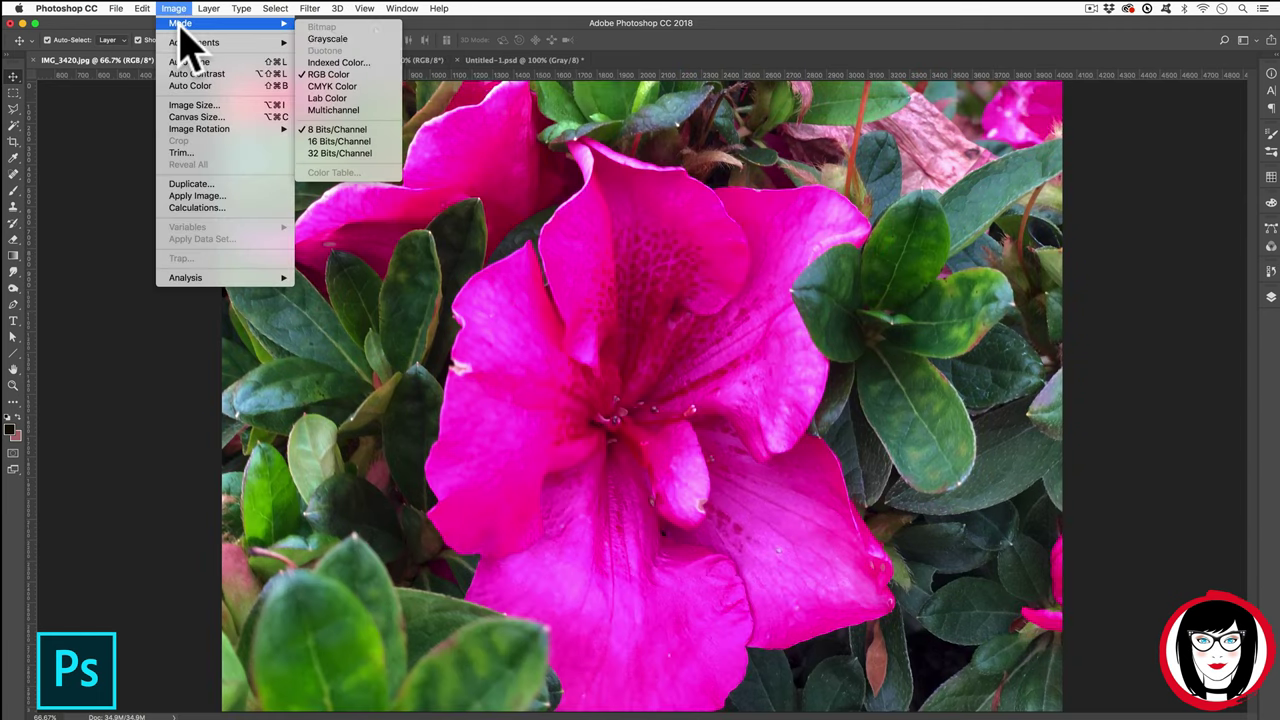
left_click(375, 65)
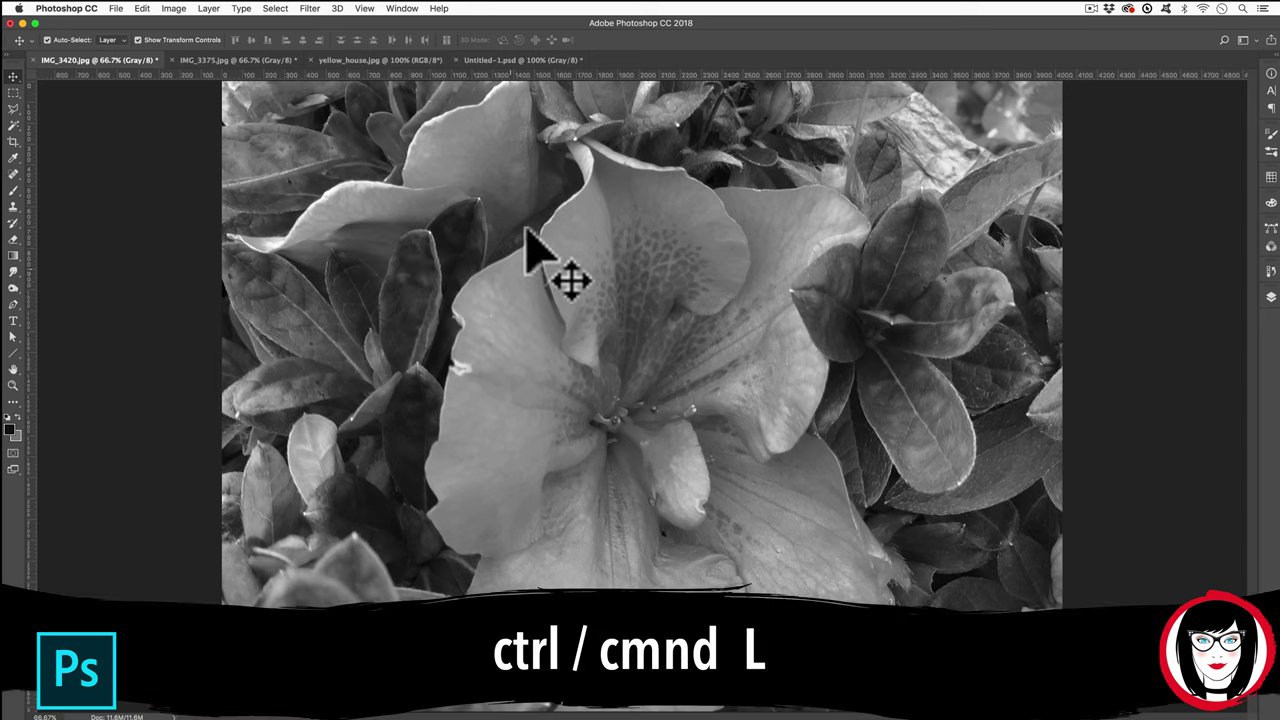
Step: Apply Levels to the grayscale azalea with input black 5, midtone 1.03 and white 180
key("super+l")
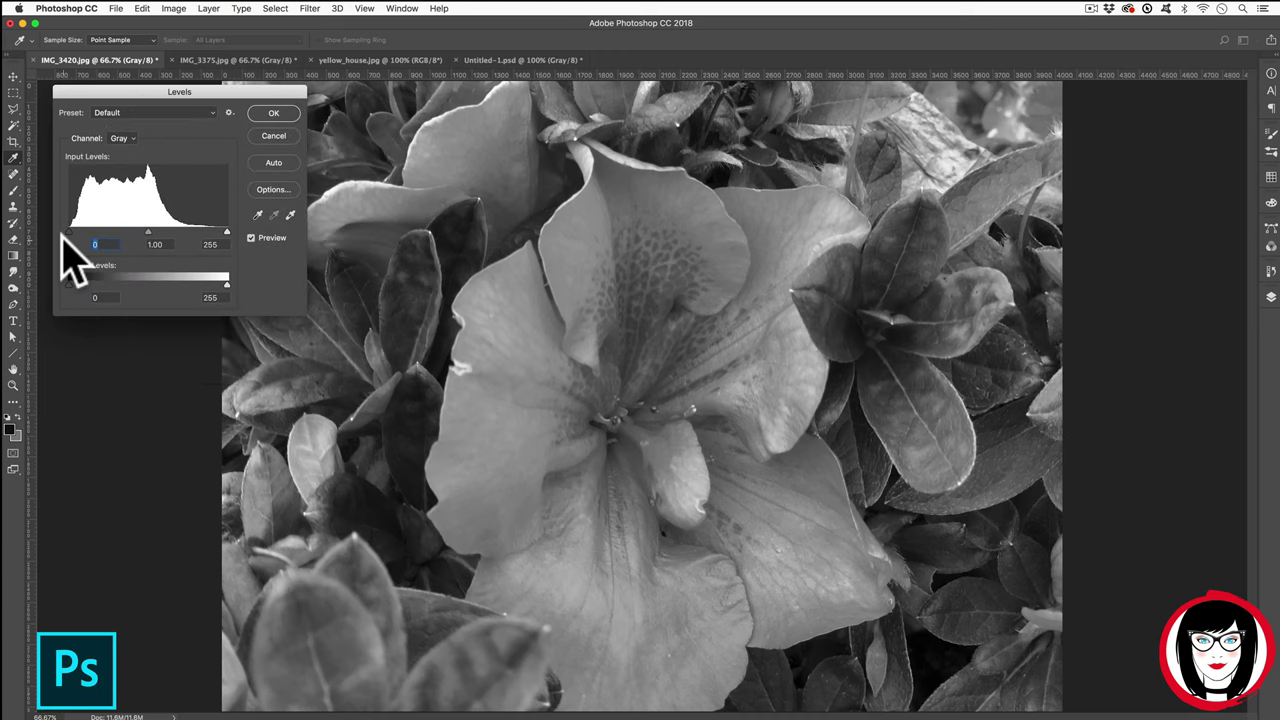
left_click_drag(69, 231, 70, 229)
left_click_drag(227, 231, 151, 231)
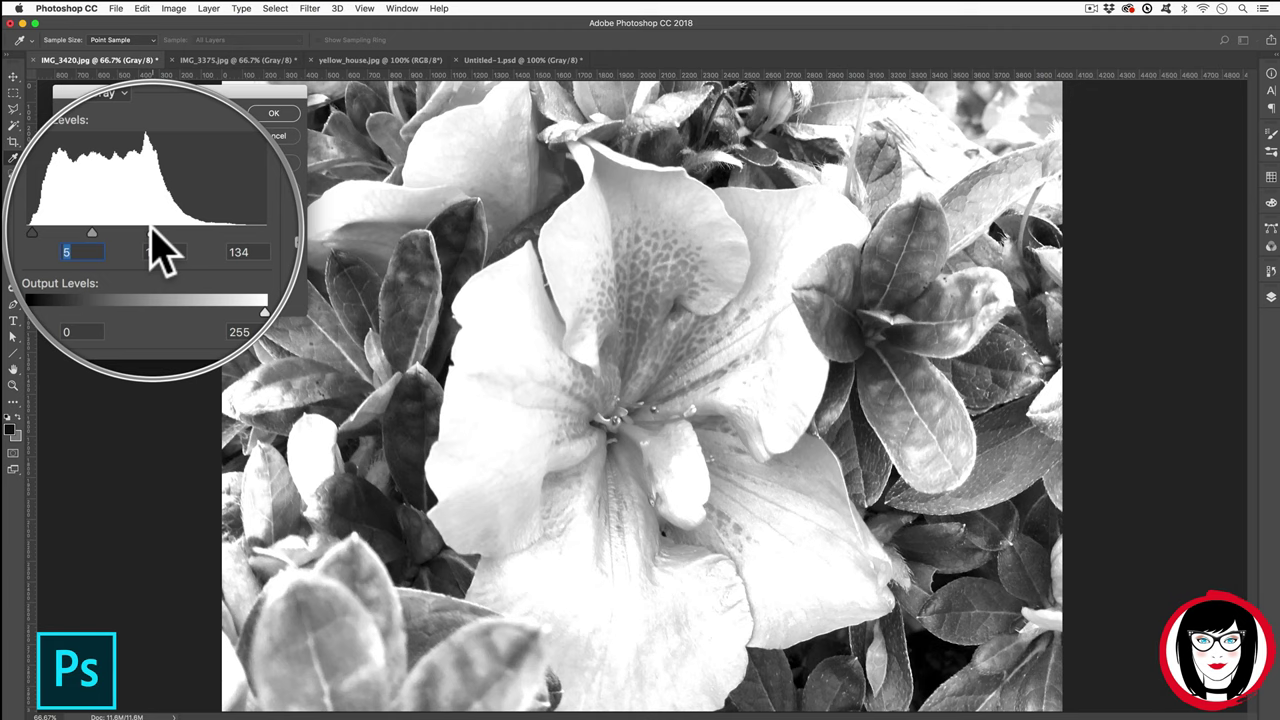
left_click_drag(151, 231, 181, 231)
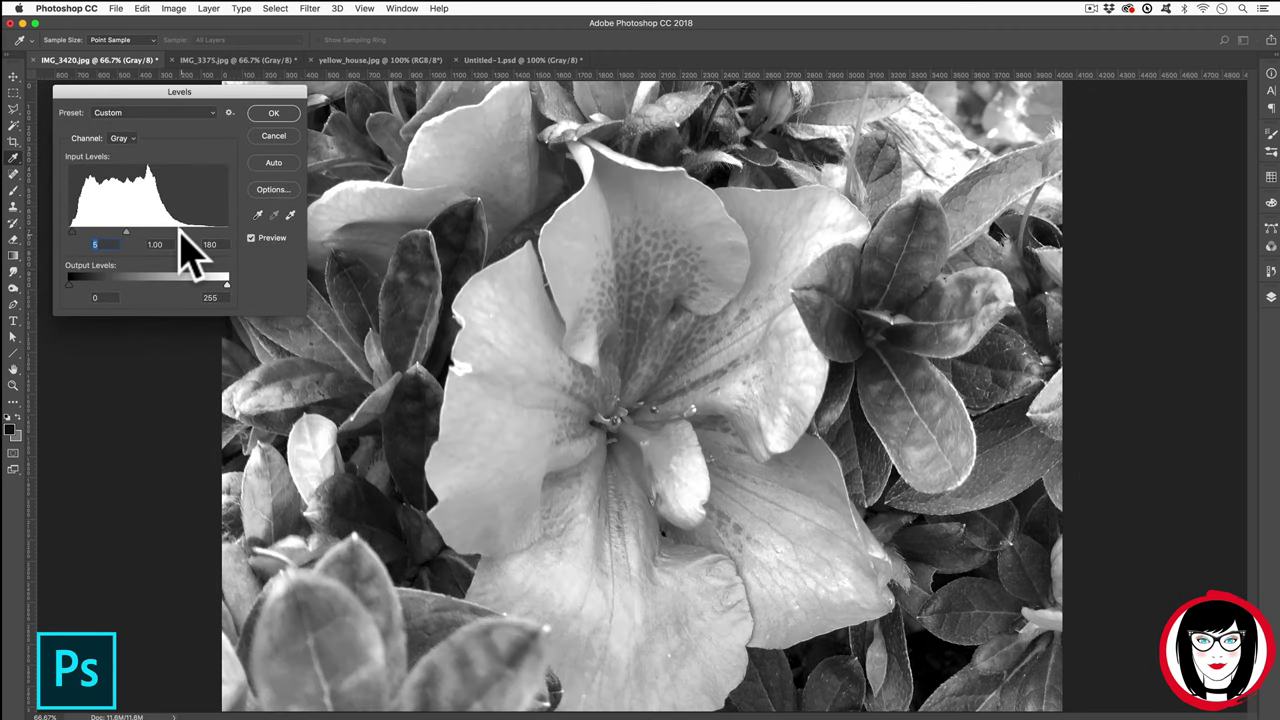
left_click_drag(126, 231, 121, 231)
left_click_drag(121, 230, 125, 230)
left_click(273, 113)
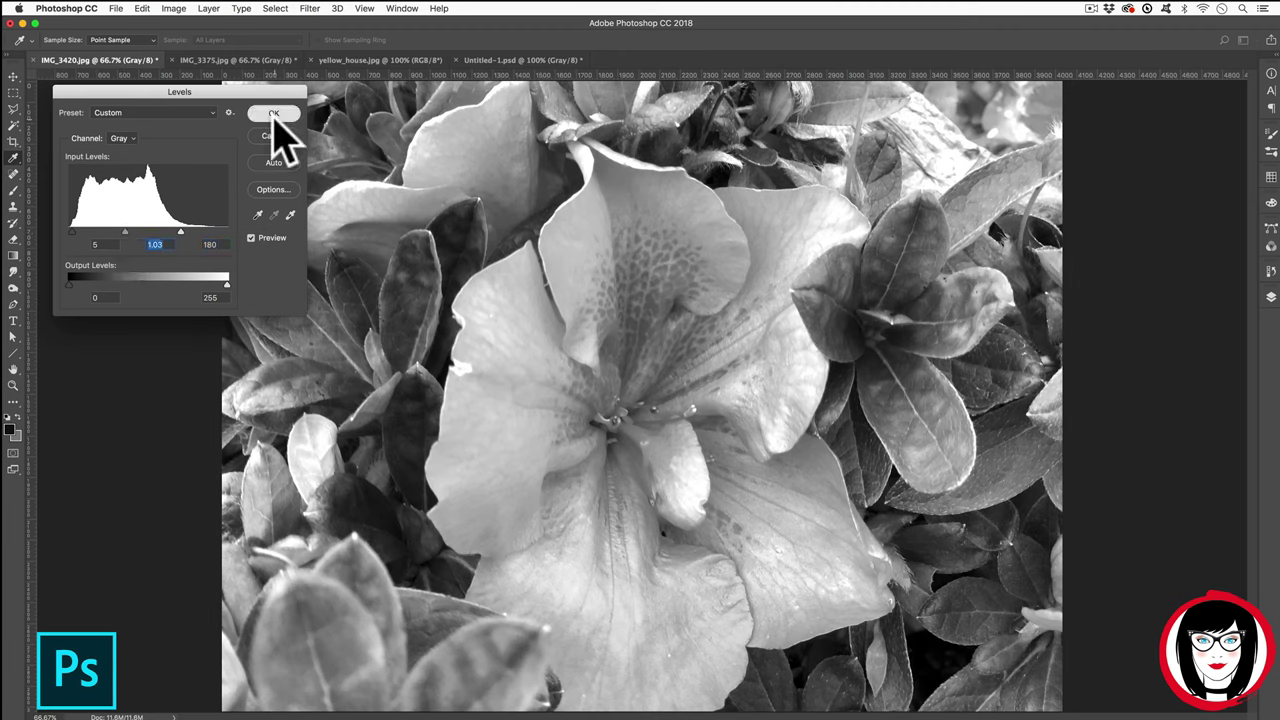
left_click(1271, 271)
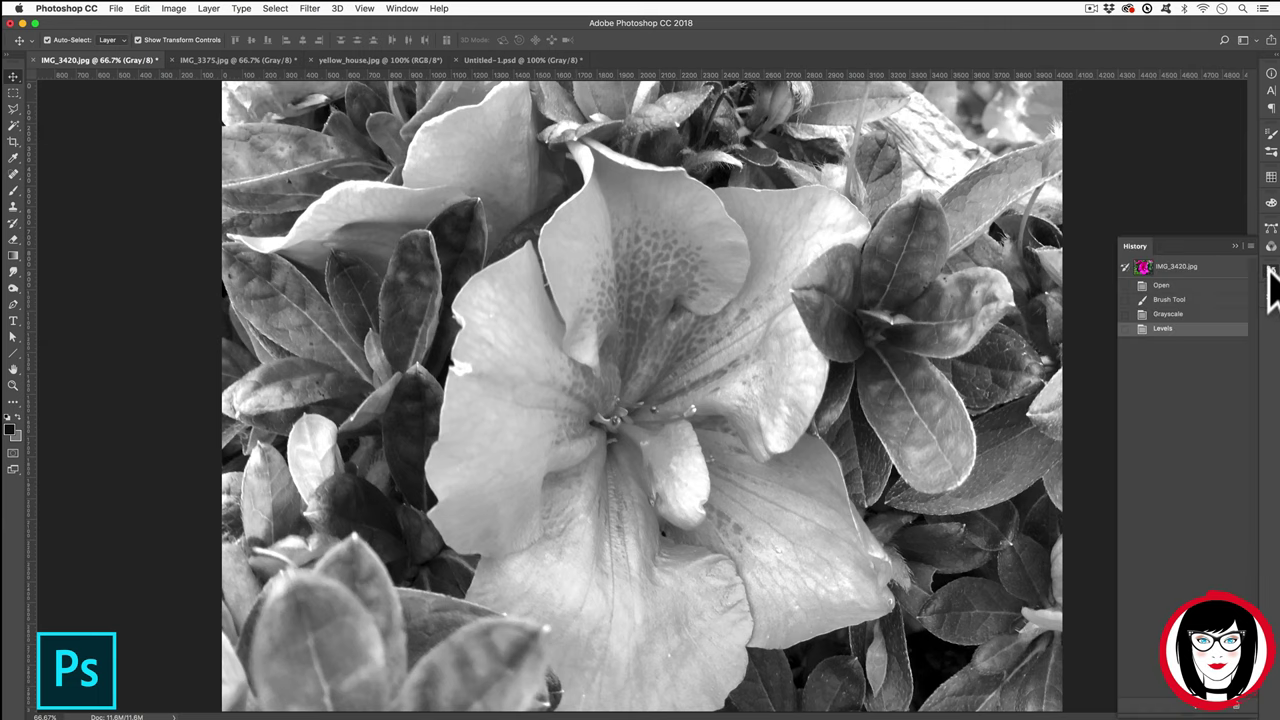
left_click(1175, 313)
left_click(1165, 314)
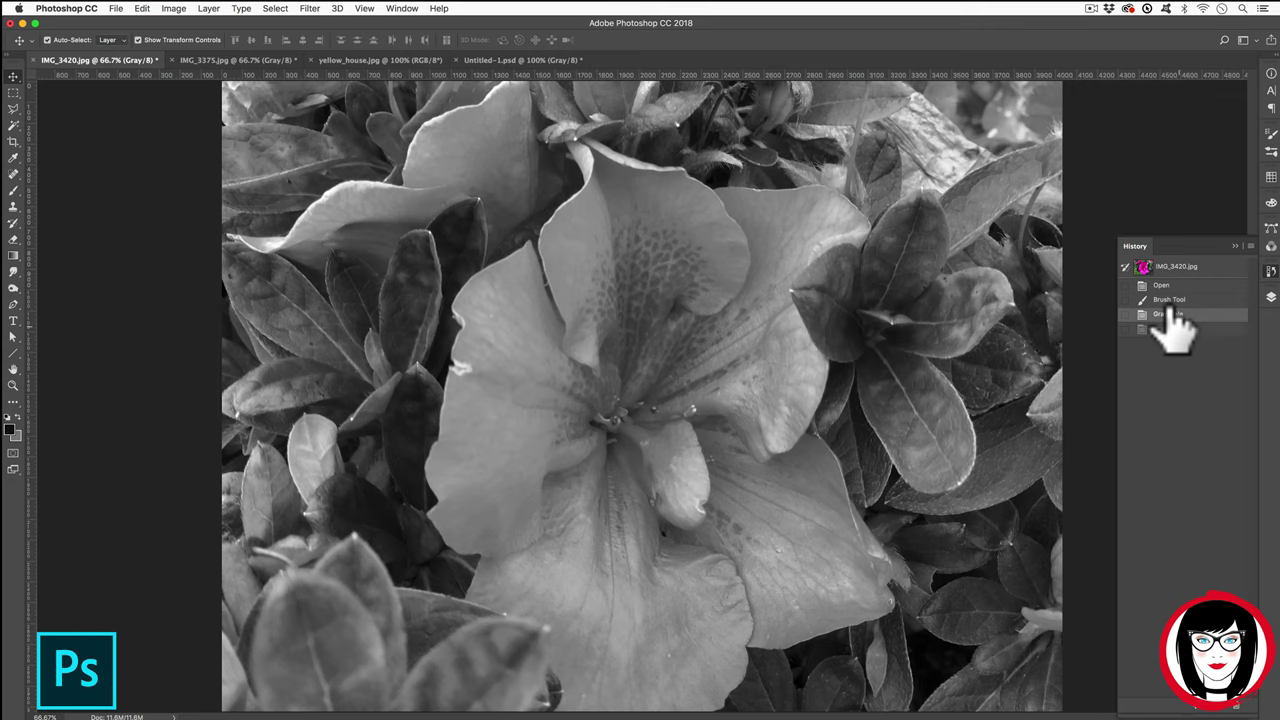
key("super+shift+z")
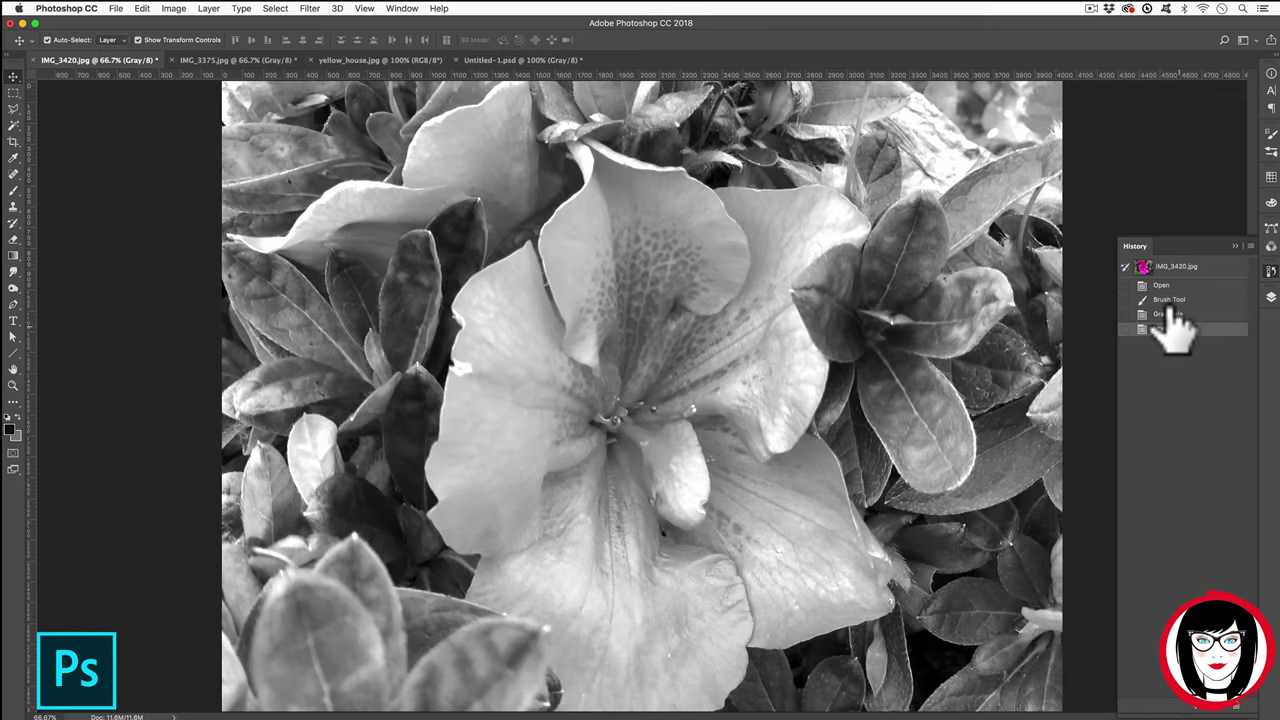
left_click(1165, 266)
left_click(1168, 314)
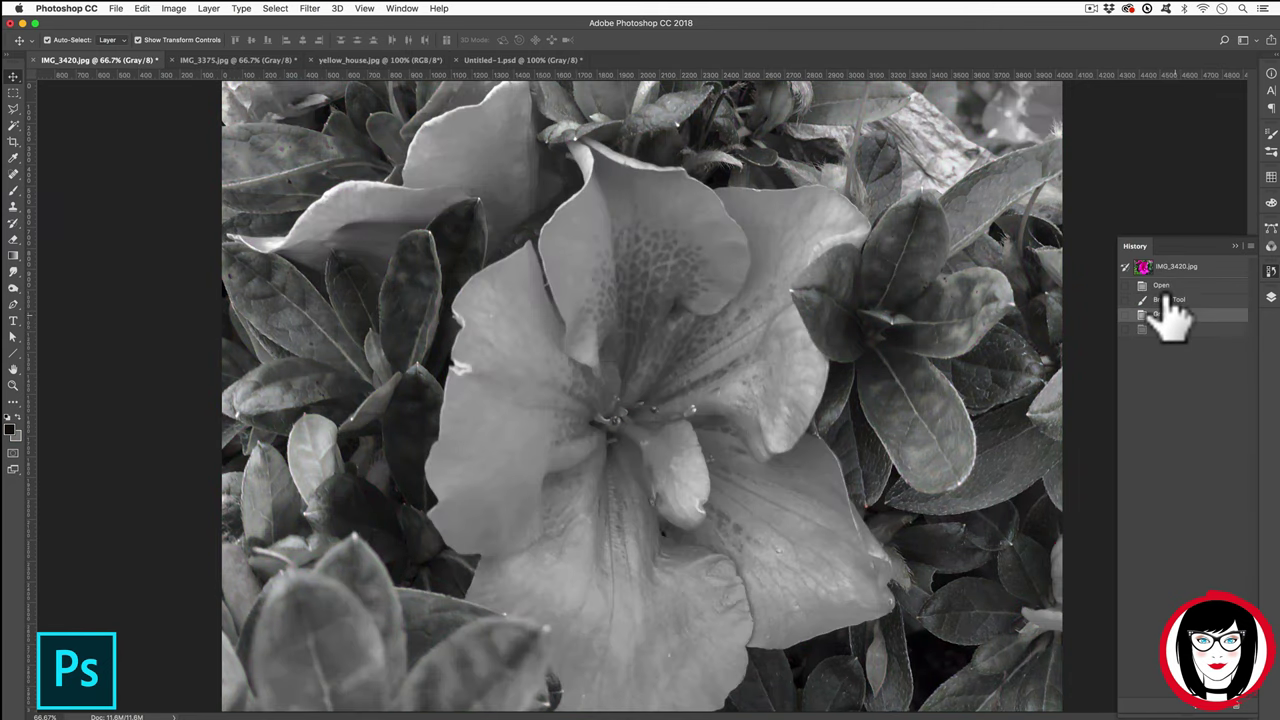
left_click(1164, 328)
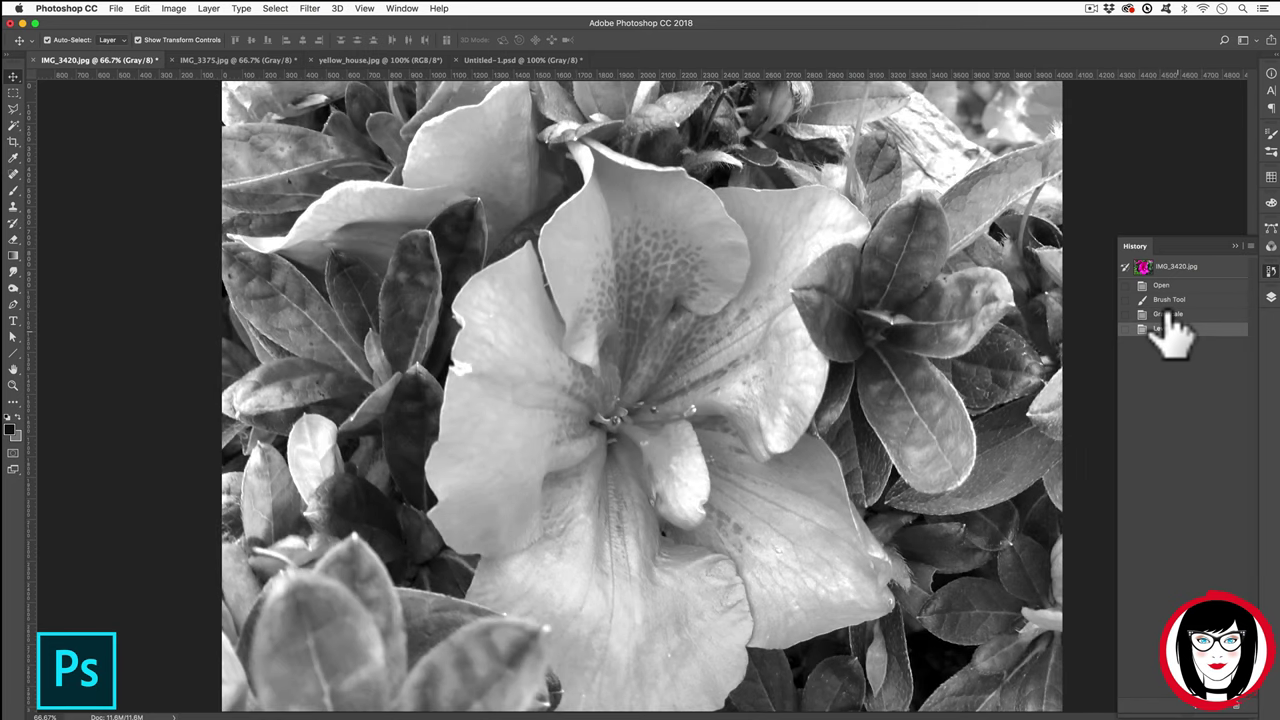
left_click(1160, 286)
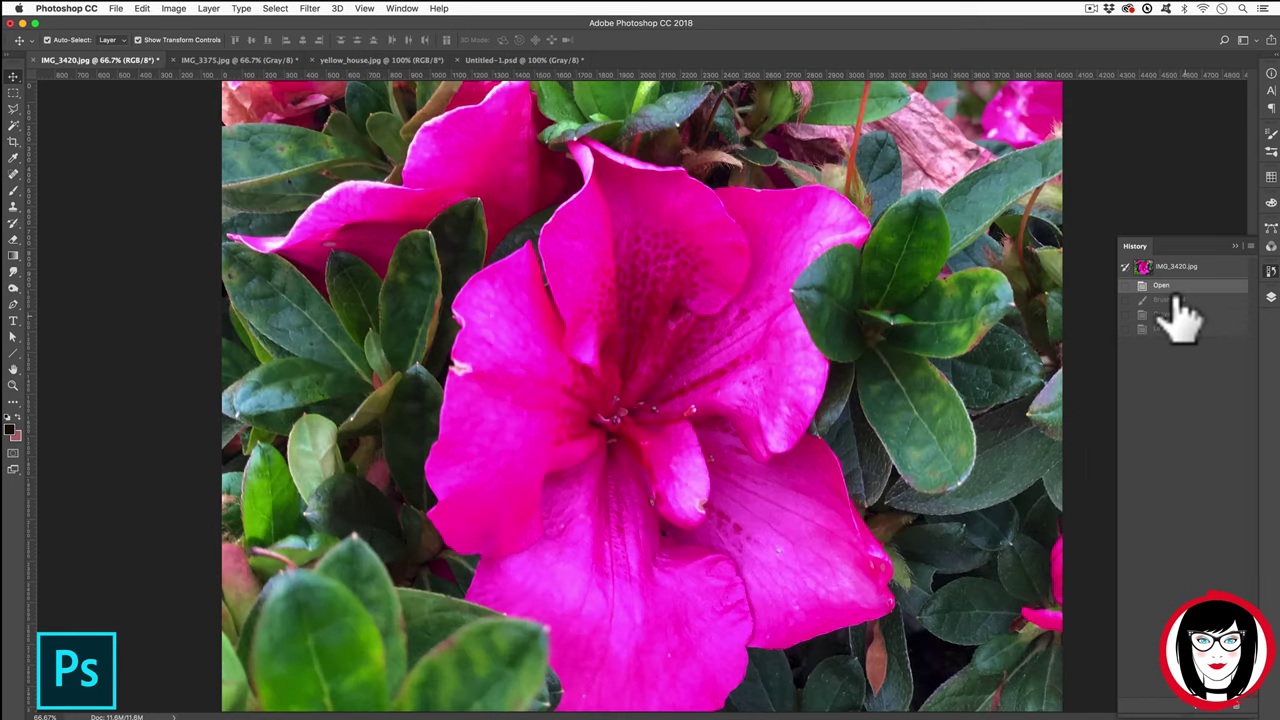
left_click(1170, 314)
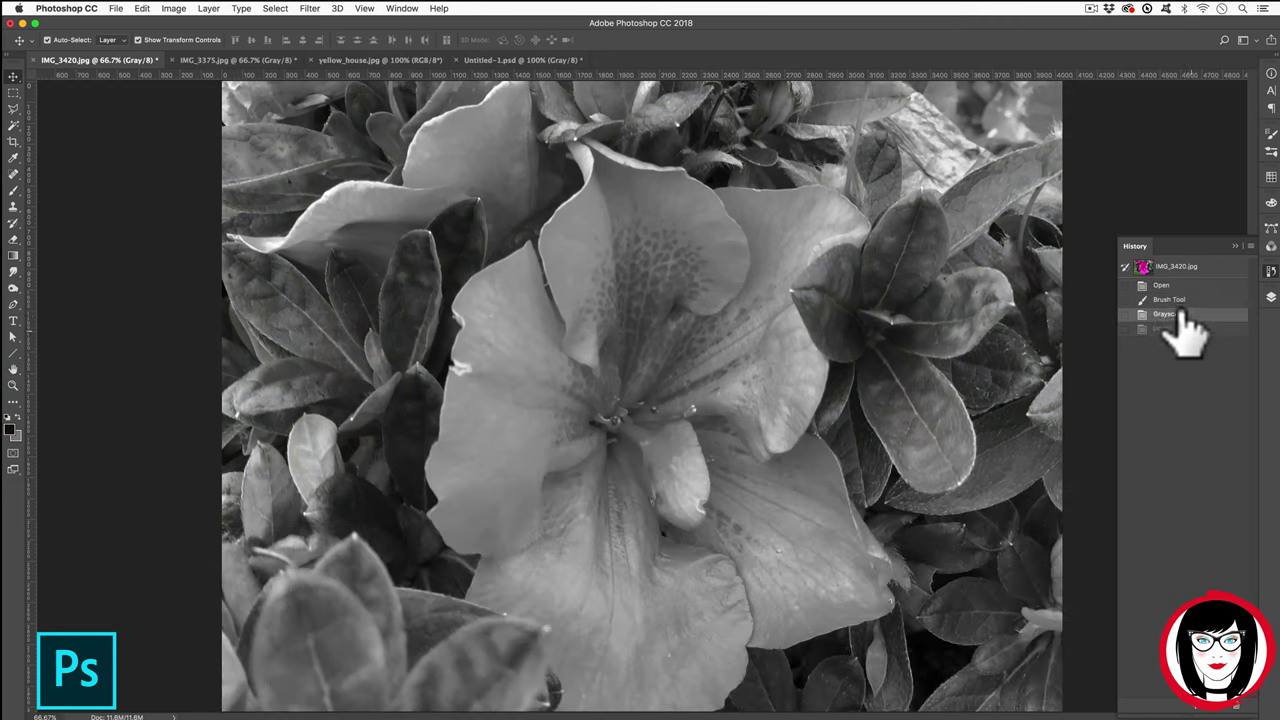
left_click(1183, 329)
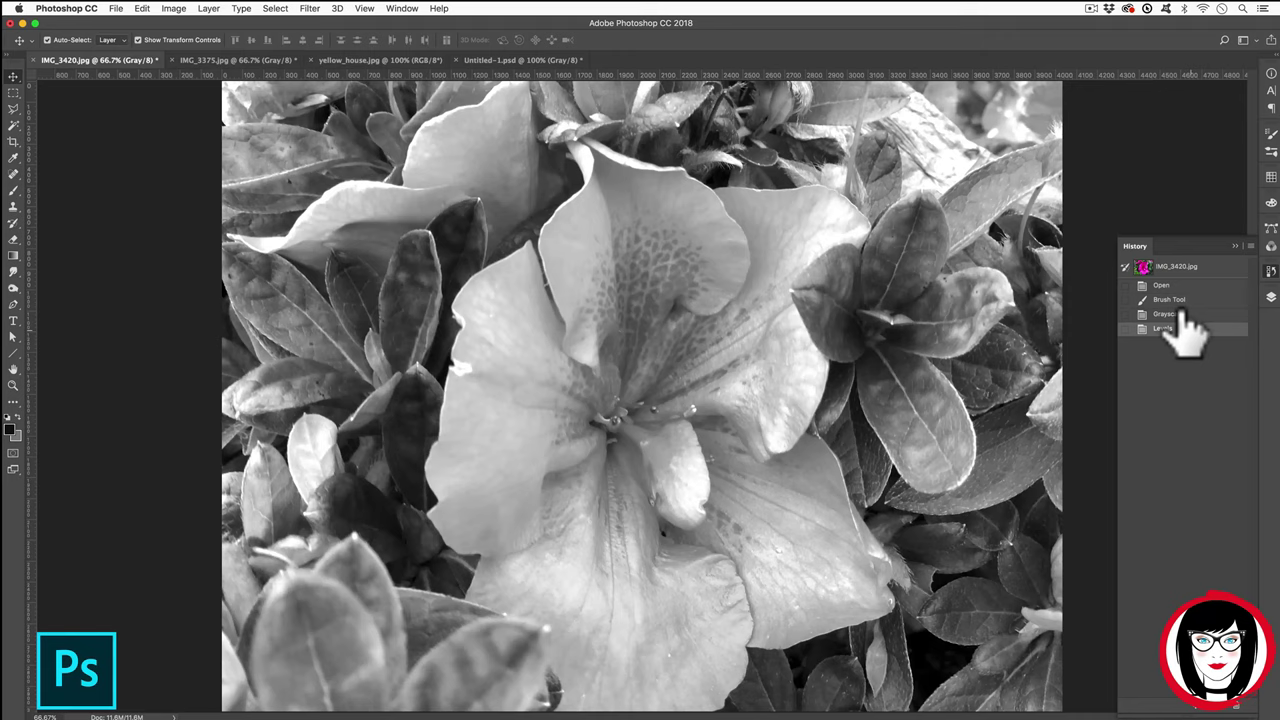